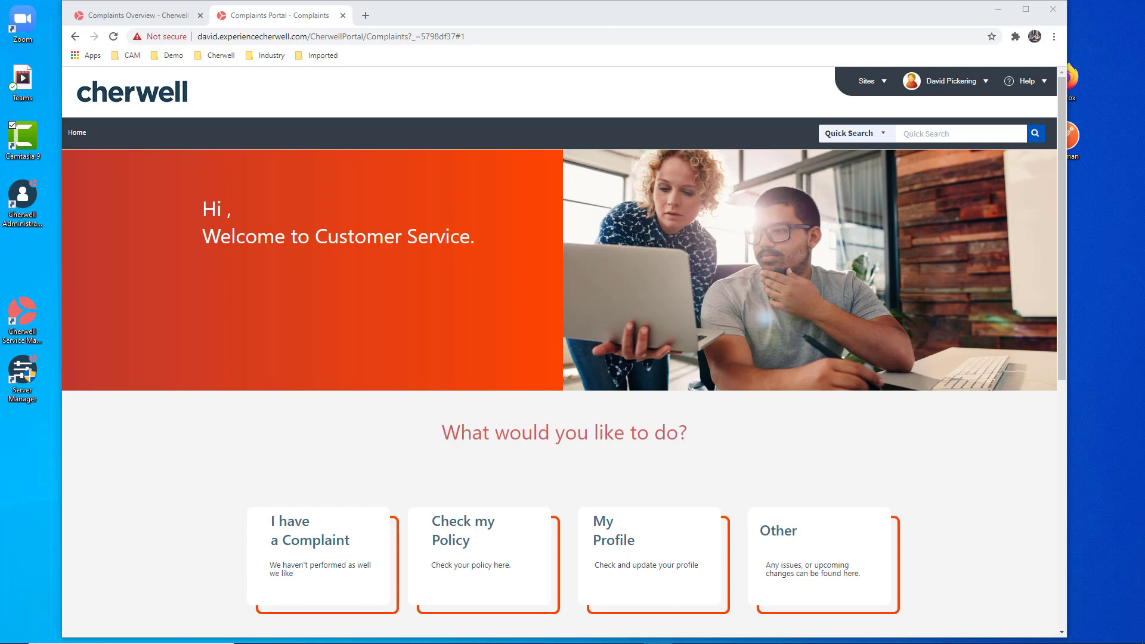
- Start a new complaint and enter the customer's name and policy number
{"action": "left_click", "coordinate": [315, 541]}
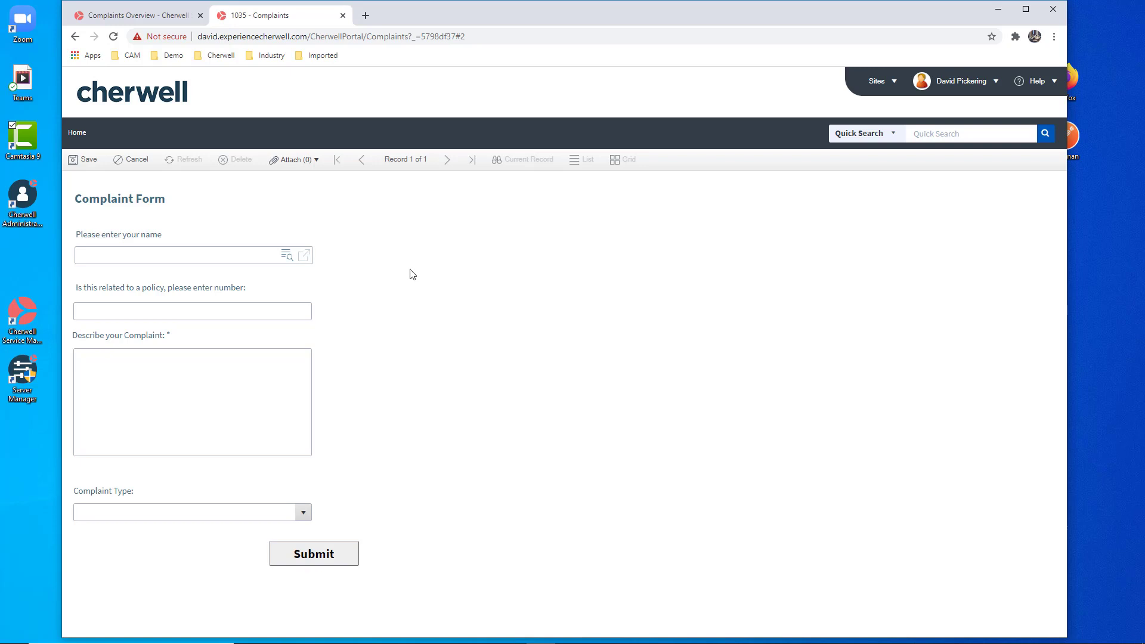
{"action": "left_click", "coordinate": [182, 252]}
{"action": "key", "text": "Tab"}
{"action": "type", "text": "HOM-12345"}
{"action": "key", "text": "Tab"}
{"action": "left_click", "coordinate": [140, 311]}
- Paste the description of the unhelpful call centre person, choose Call Centre as the type, and submit
{"action": "left_click", "coordinate": [119, 362]}
{"action": "type", "text": "I want to complain about the call centre person, he was unhelpful.. and would not give me a refund."}
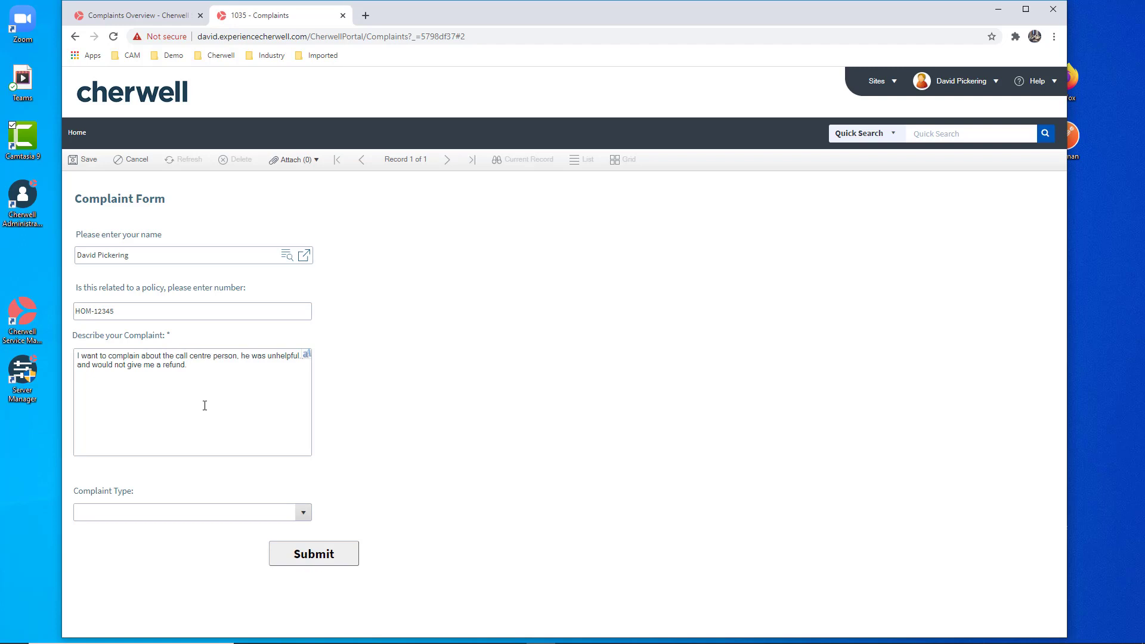
{"action": "left_click", "coordinate": [303, 514]}
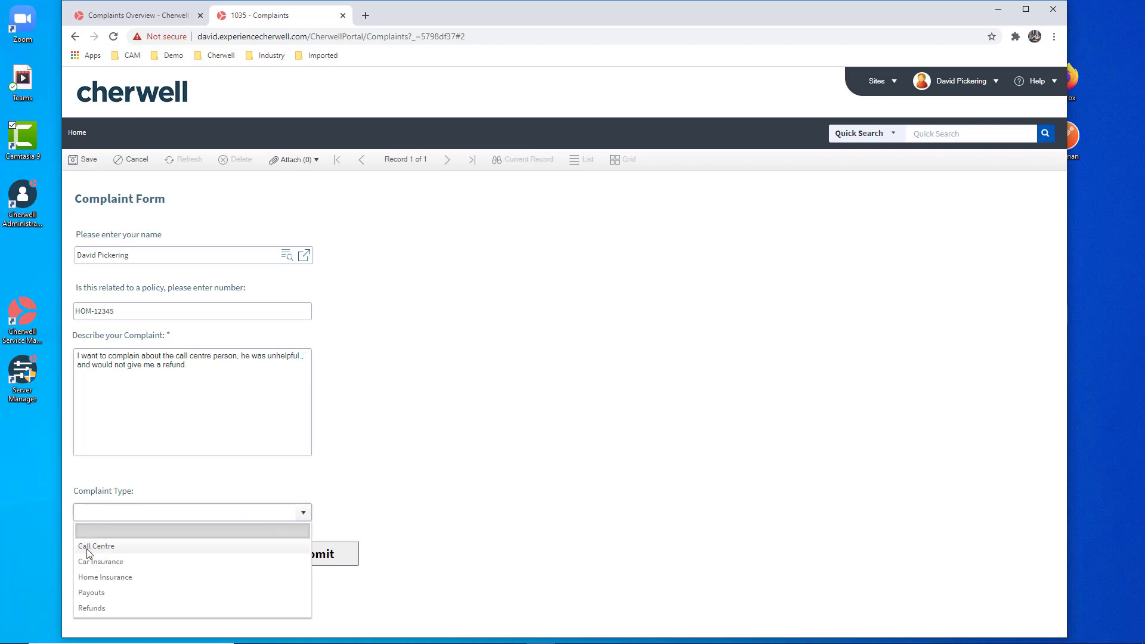
{"action": "left_click", "coordinate": [88, 547]}
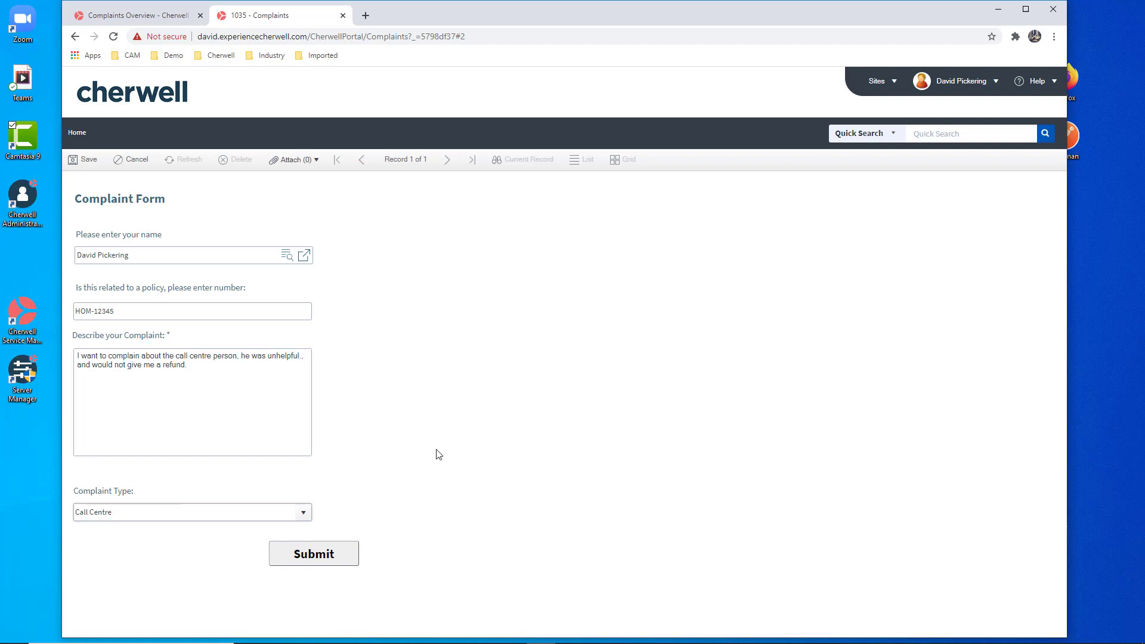
{"action": "left_click", "coordinate": [302, 562]}
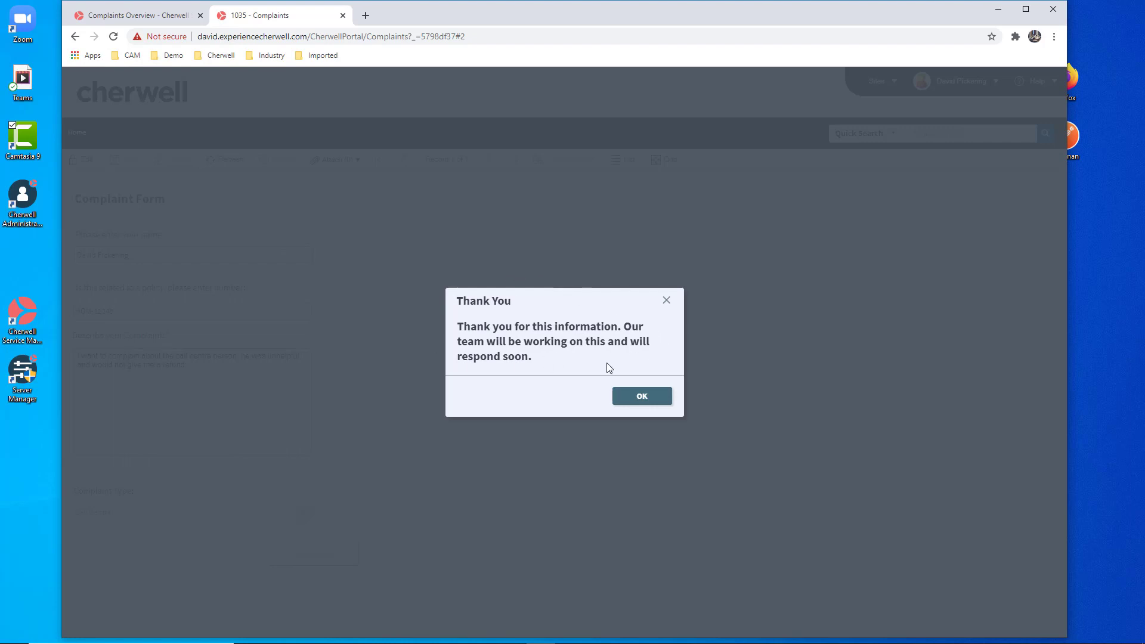
- Dismiss the Thank You message and refresh the Complaints Overview to show 11 Low and 14 Open
{"action": "left_click", "coordinate": [641, 399]}
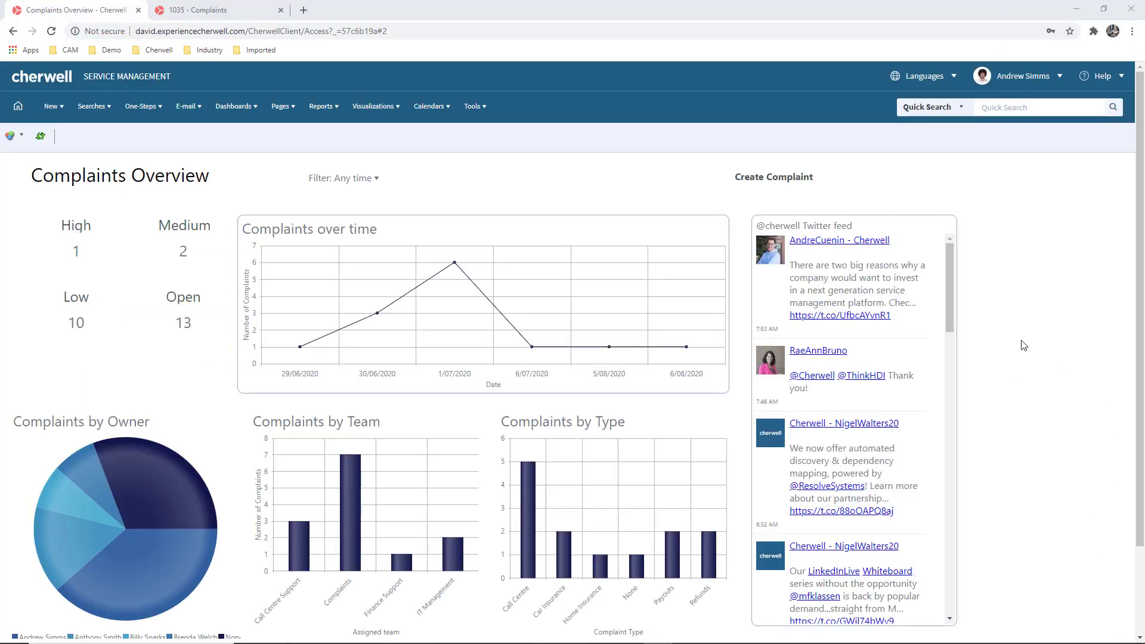
{"action": "left_click", "coordinate": [40, 136]}
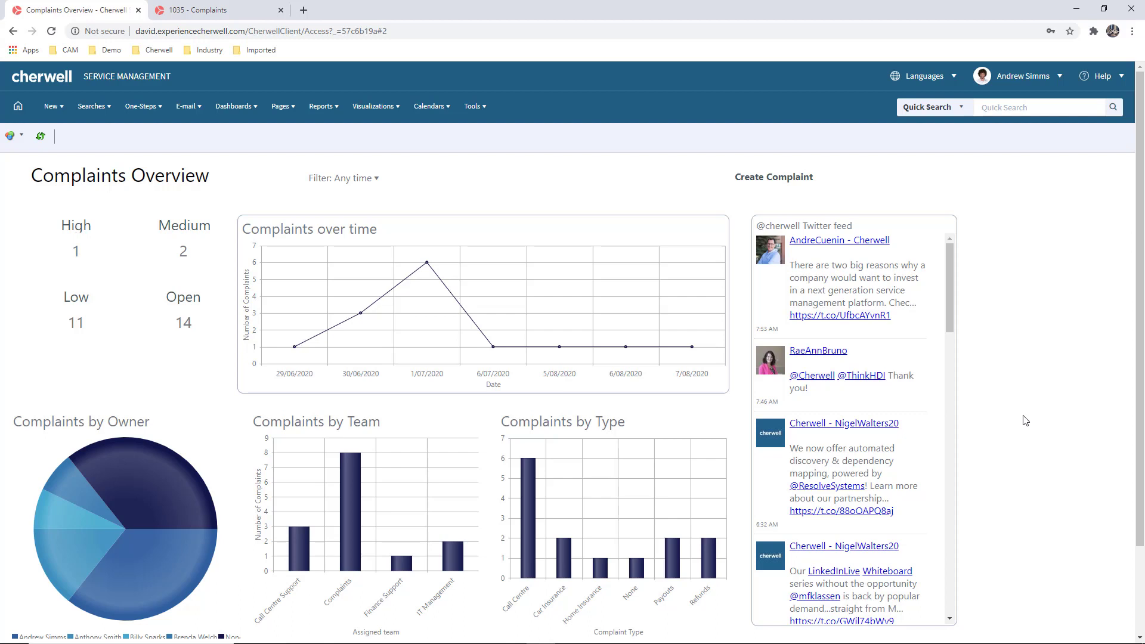
{"action": "scroll", "coordinate": [1022, 422], "scroll_direction": "down", "scroll_amount": 2}
{"action": "mouse_move", "coordinate": [131, 398]}
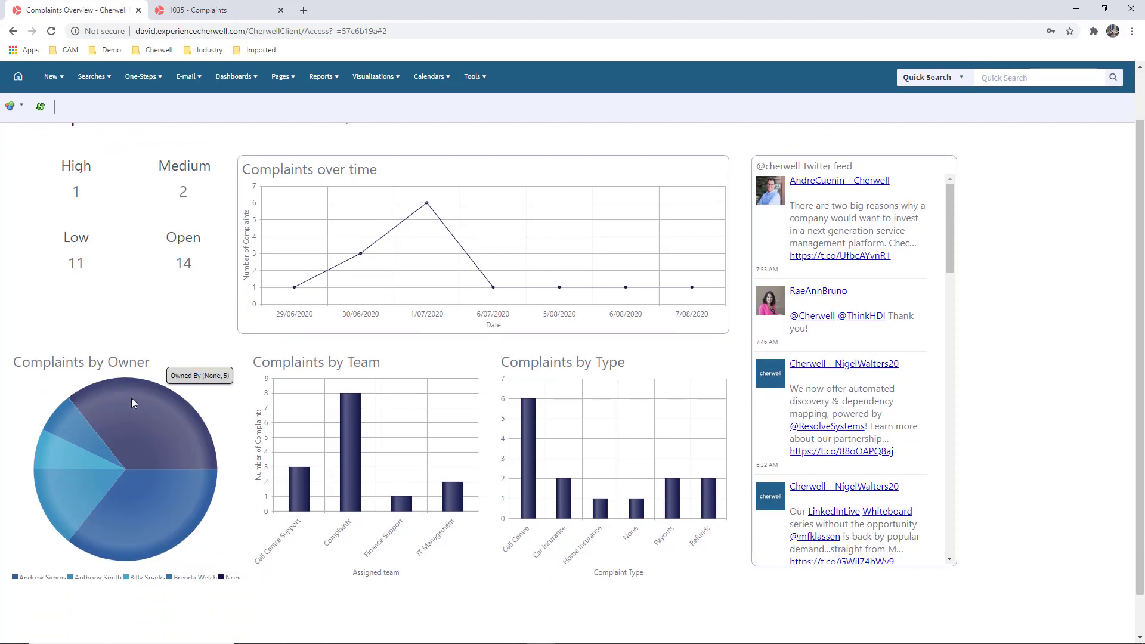
{"action": "mouse_move", "coordinate": [58, 428]}
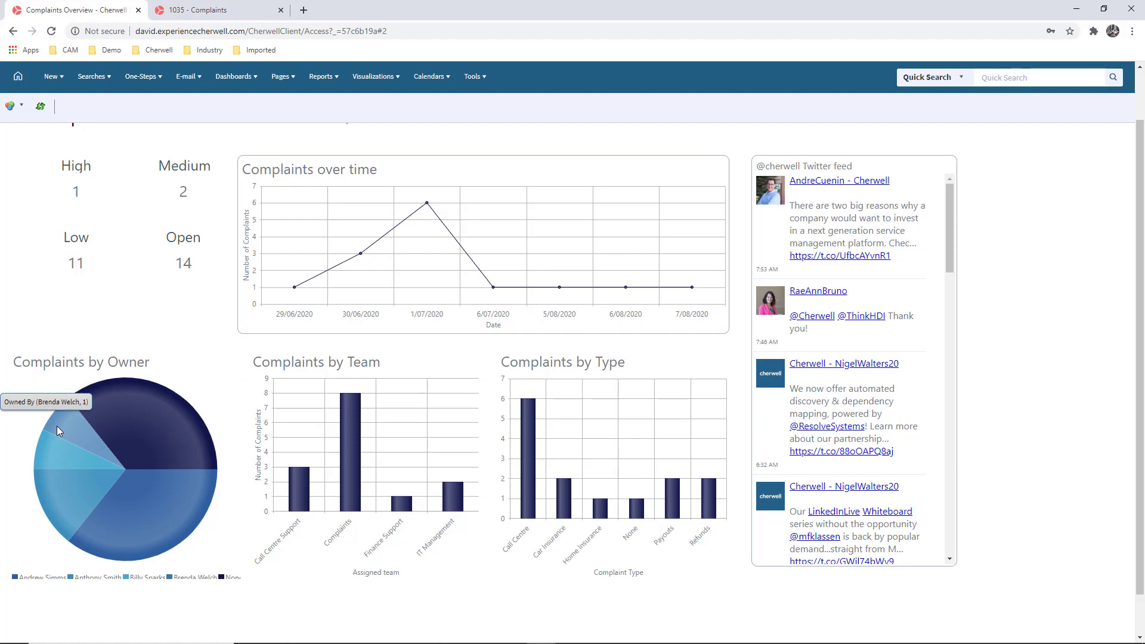
{"action": "mouse_move", "coordinate": [305, 507]}
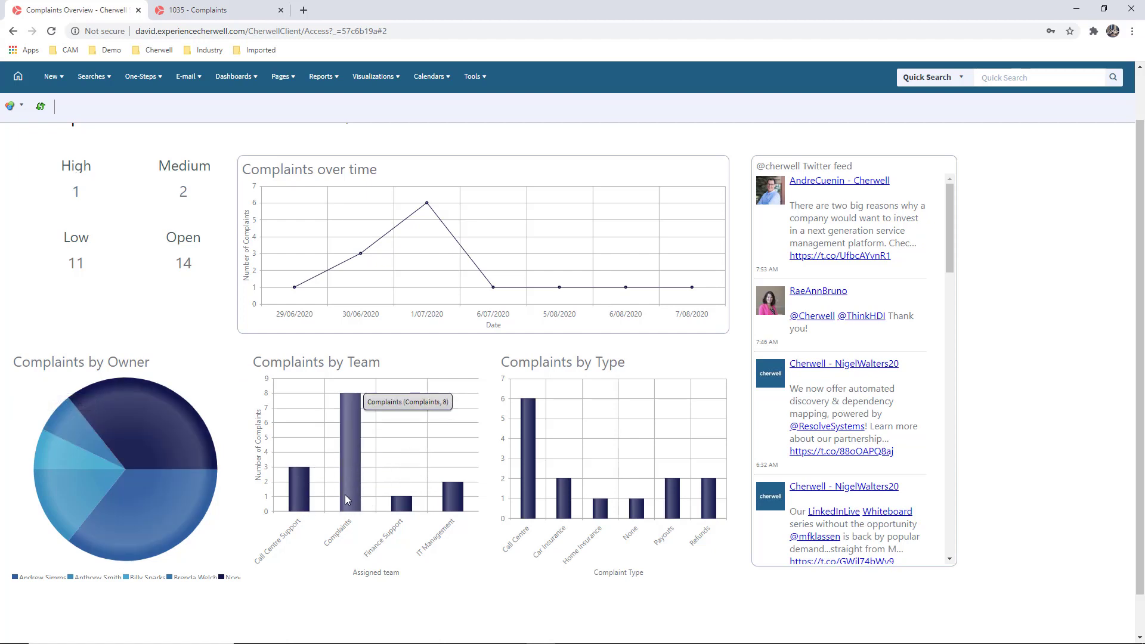
{"action": "mouse_move", "coordinate": [589, 520]}
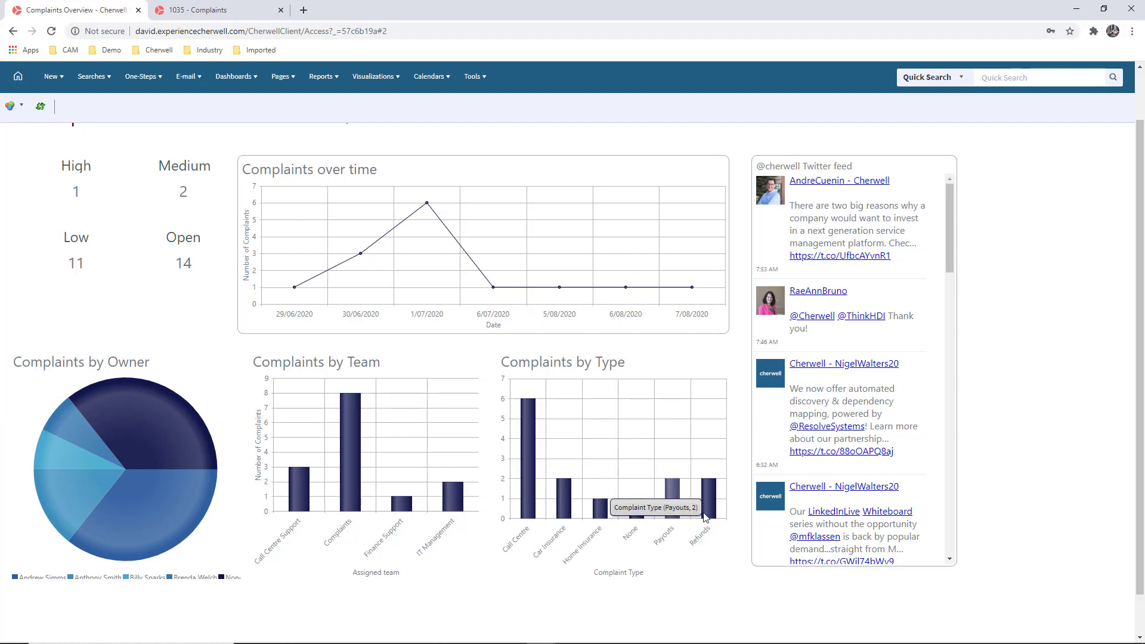
{"action": "mouse_move", "coordinate": [531, 508]}
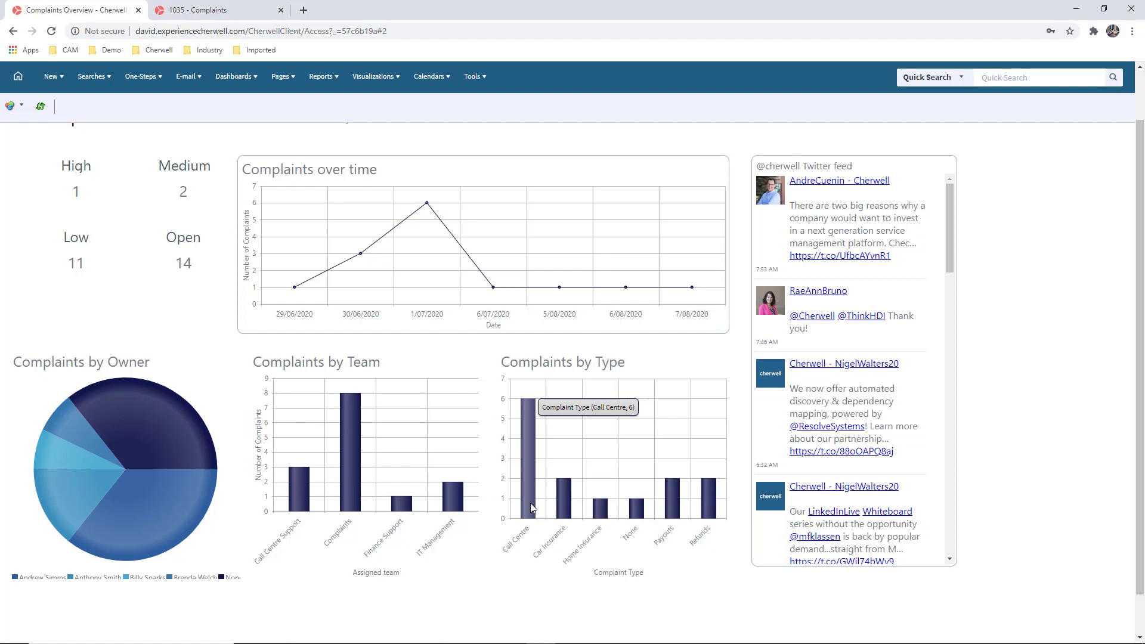
{"action": "scroll", "coordinate": [986, 422], "scroll_direction": "up", "scroll_amount": 1}
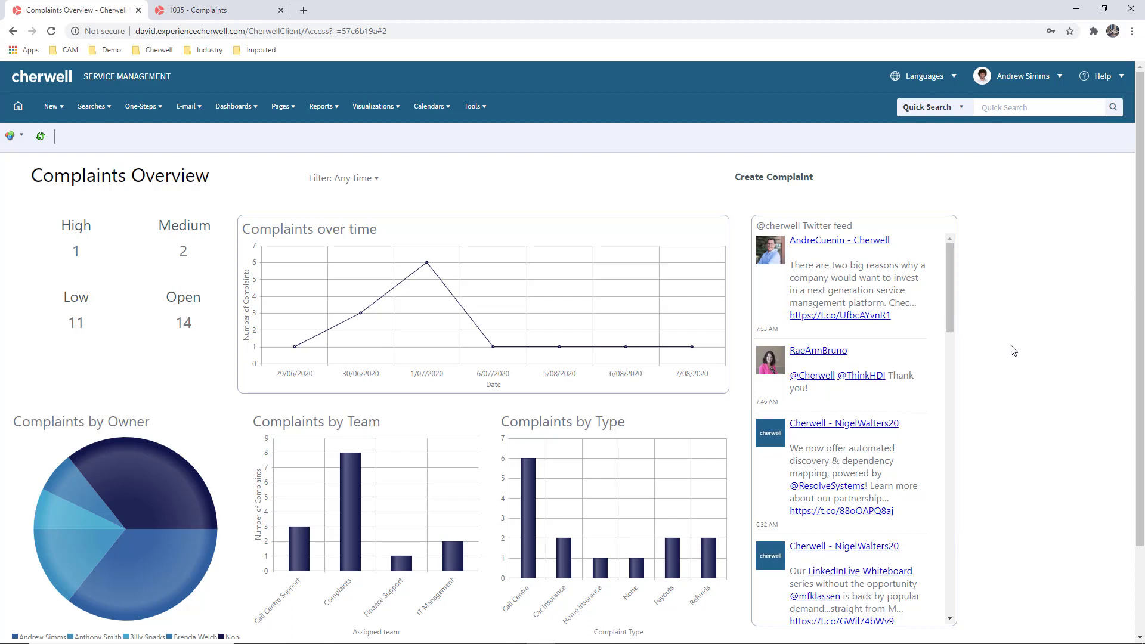
- List the complaints behind the latest chart point and open record 1035
{"action": "left_click", "coordinate": [691, 346]}
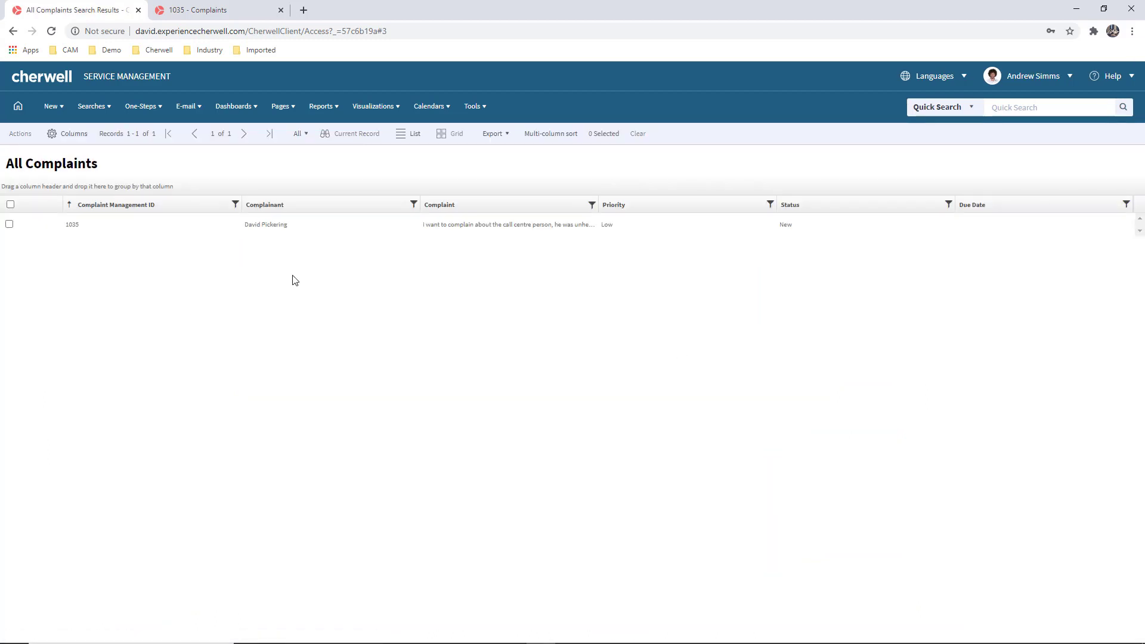
{"action": "double_click", "coordinate": [281, 222]}
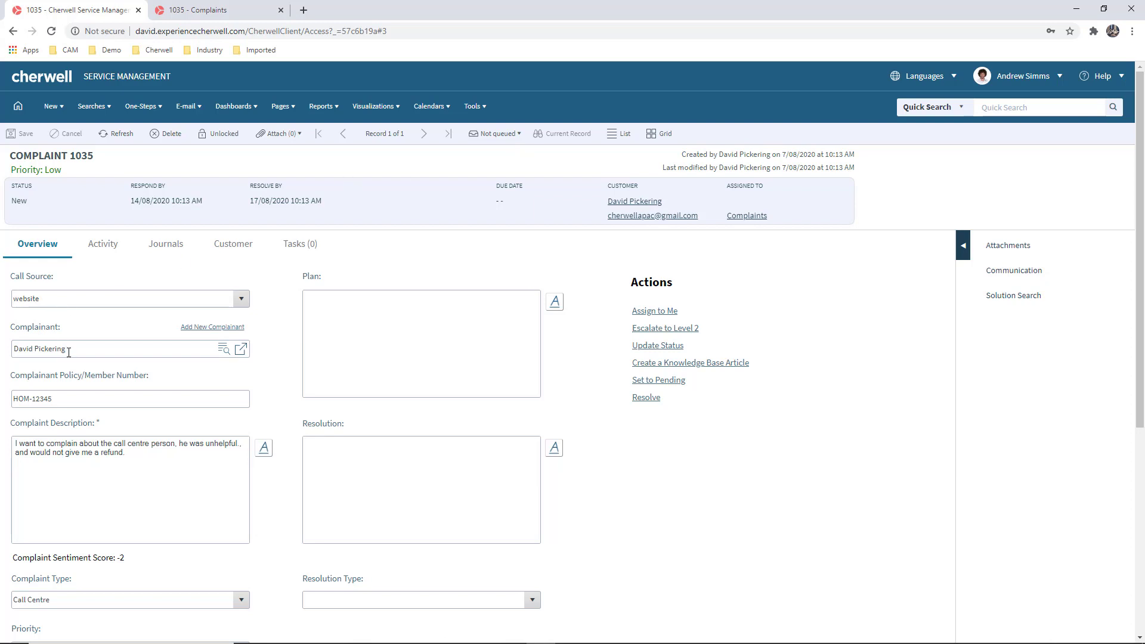
- Review complaint 1035's website-sourced description and its -2 Complaint Sentiment Score
{"action": "mouse_move", "coordinate": [69, 352]}
{"action": "scroll", "coordinate": [282, 539], "scroll_direction": "down", "scroll_amount": 2}
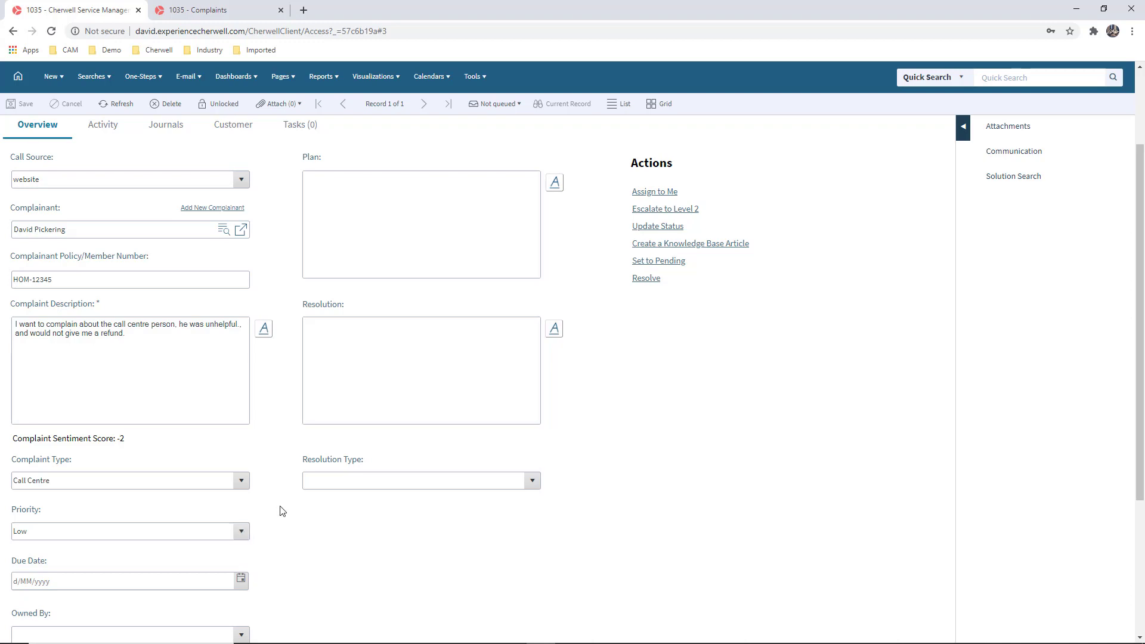
{"action": "scroll", "coordinate": [283, 511], "scroll_direction": "up", "scroll_amount": 1}
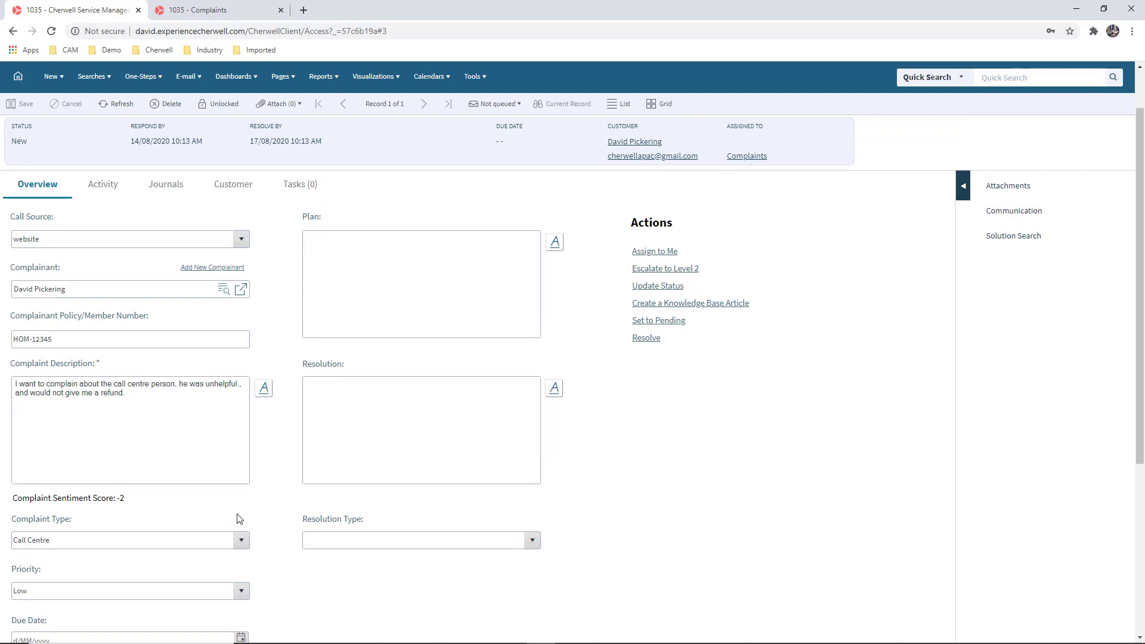
{"action": "mouse_move", "coordinate": [123, 499]}
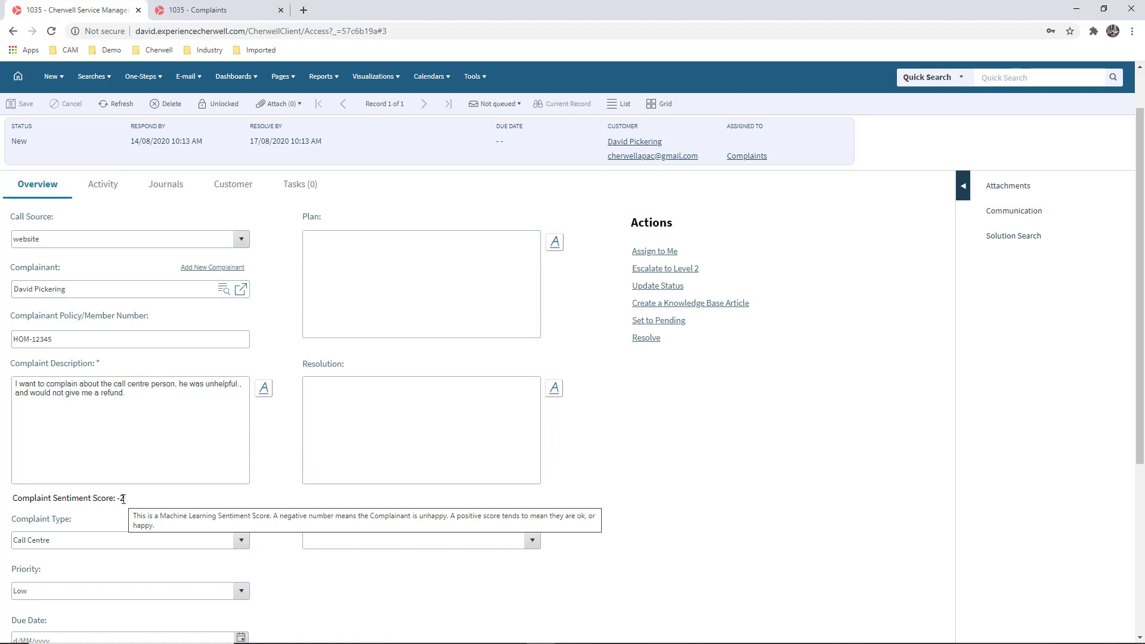
{"action": "mouse_move", "coordinate": [110, 410]}
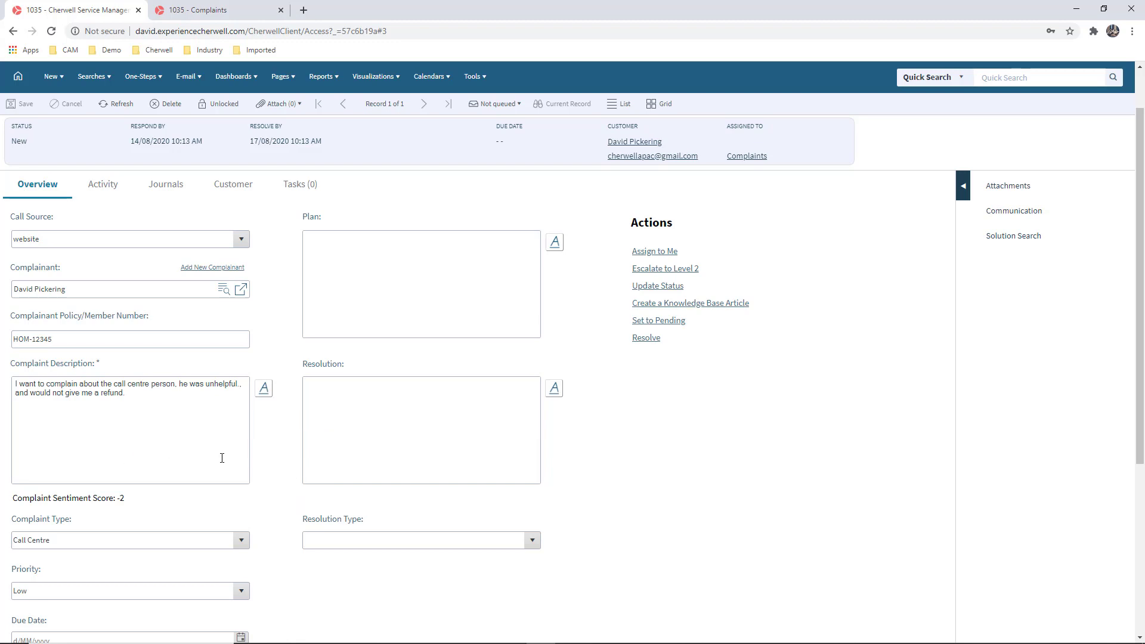
{"action": "scroll", "coordinate": [221, 461], "scroll_direction": "down", "scroll_amount": 2}
- Set complaint 1035 to Medium priority with a due date of 11 August 2020
{"action": "left_click", "coordinate": [235, 478]}
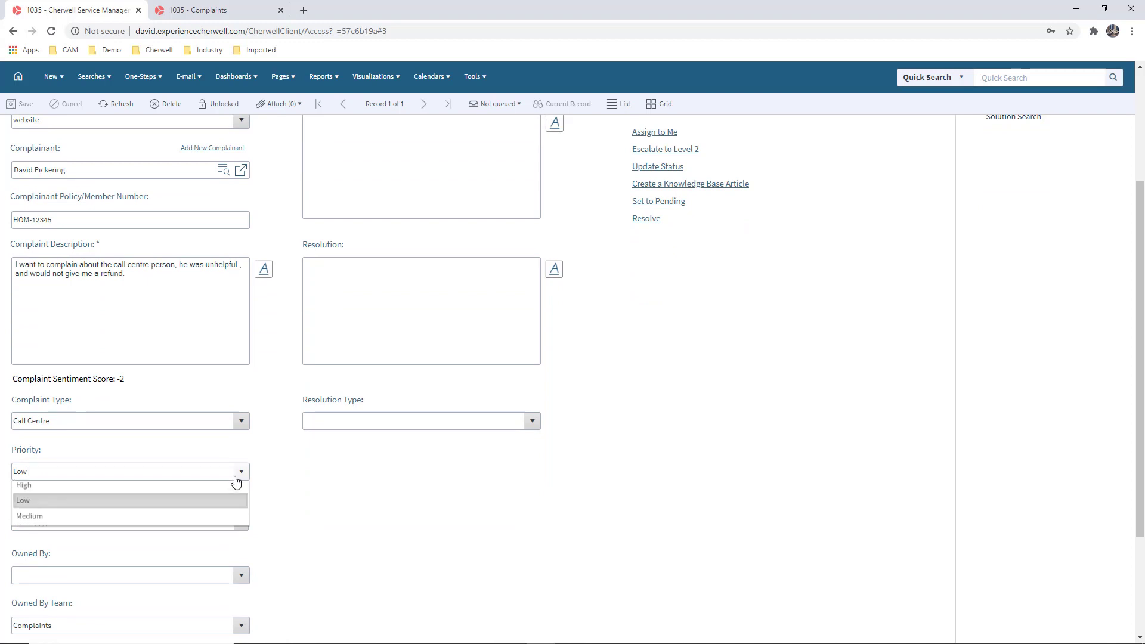
{"action": "left_click", "coordinate": [26, 538]}
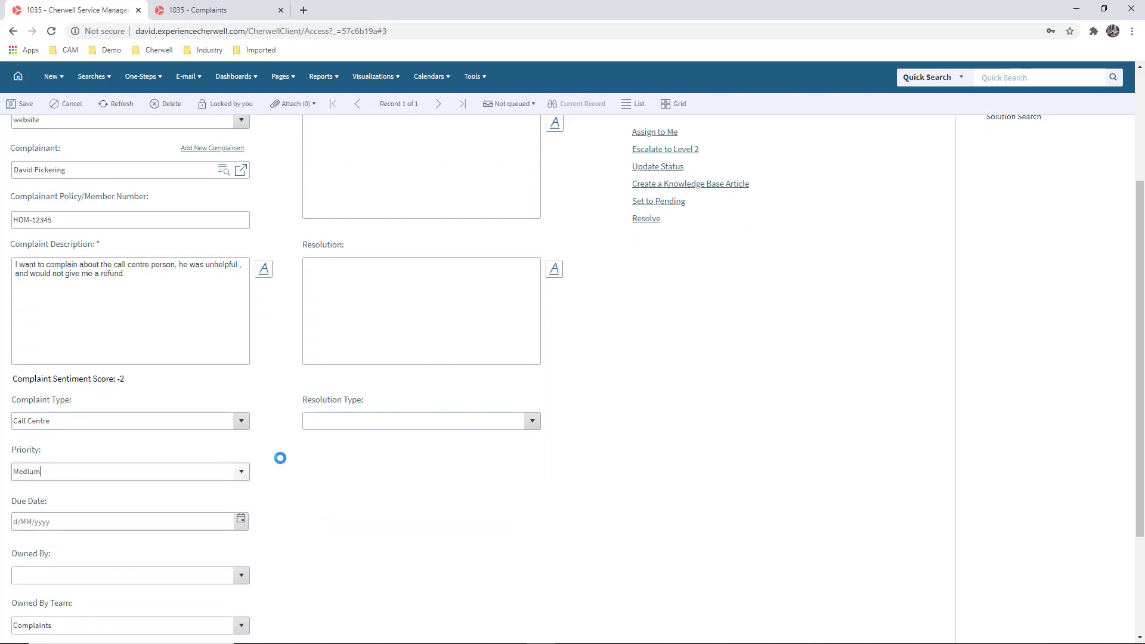
{"action": "scroll", "coordinate": [284, 478], "scroll_direction": "down", "scroll_amount": 2}
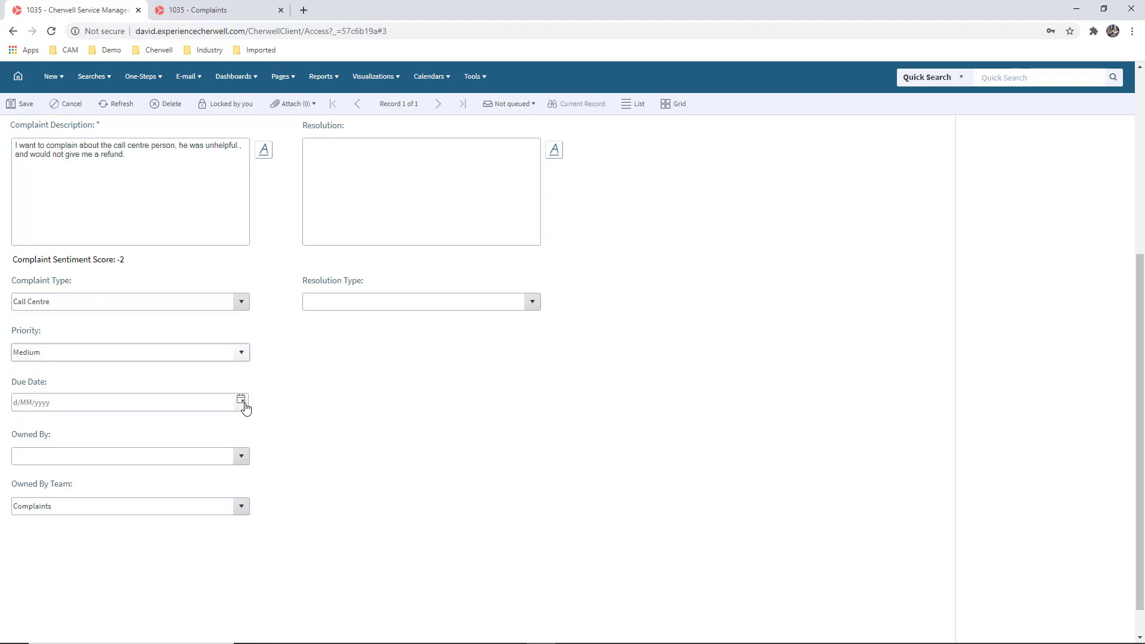
{"action": "left_click", "coordinate": [241, 399]}
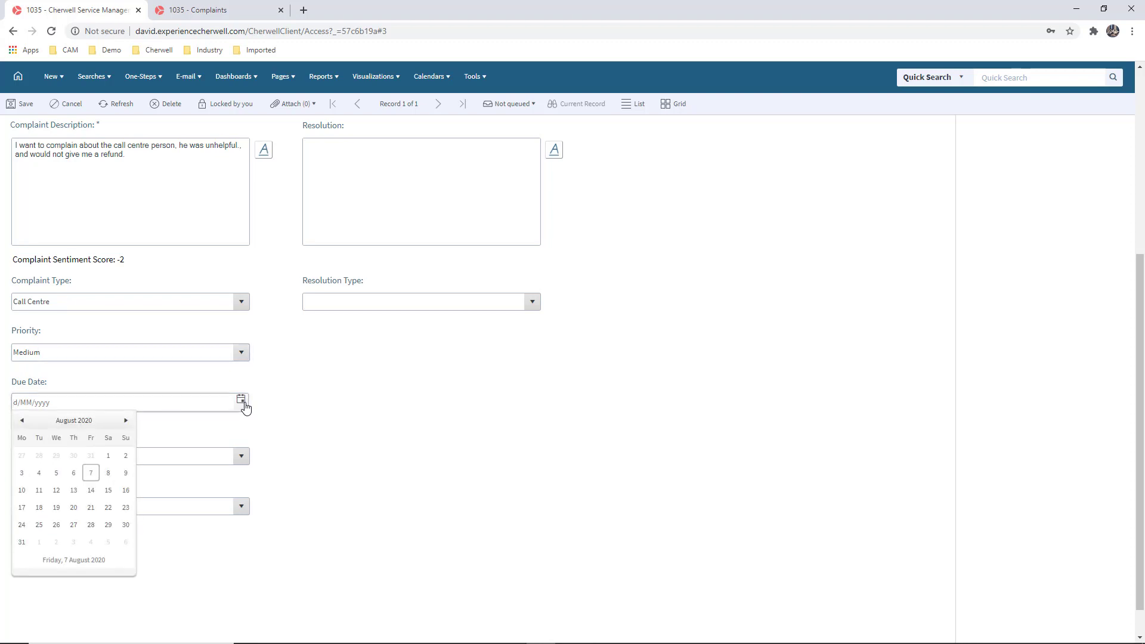
{"action": "left_click", "coordinate": [39, 490]}
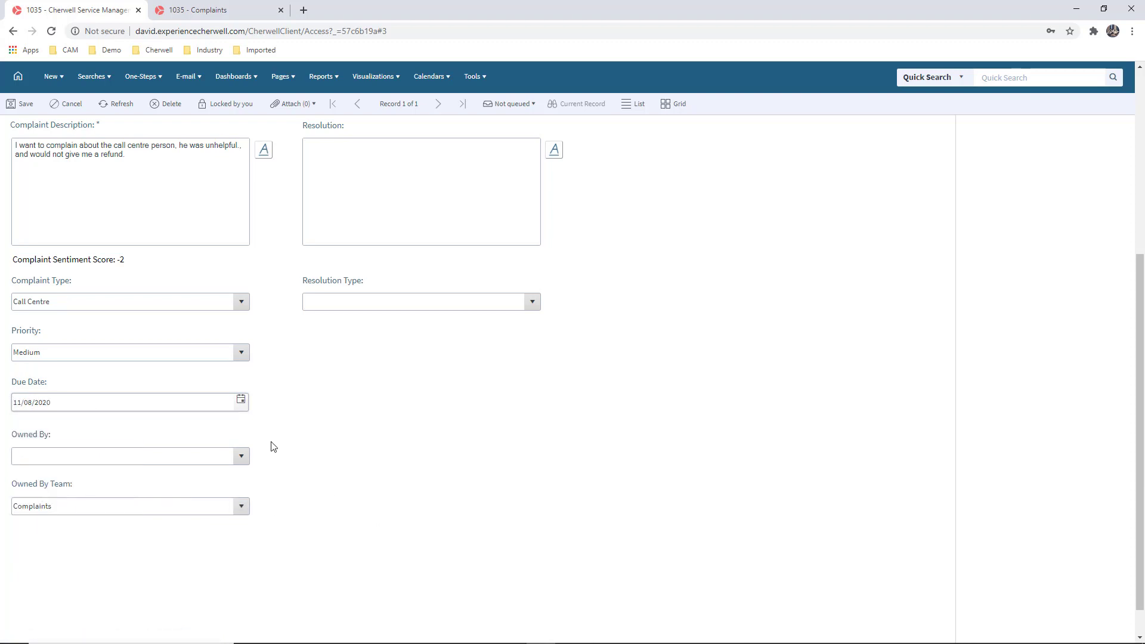
{"action": "scroll", "coordinate": [272, 447], "scroll_direction": "up", "scroll_amount": 5}
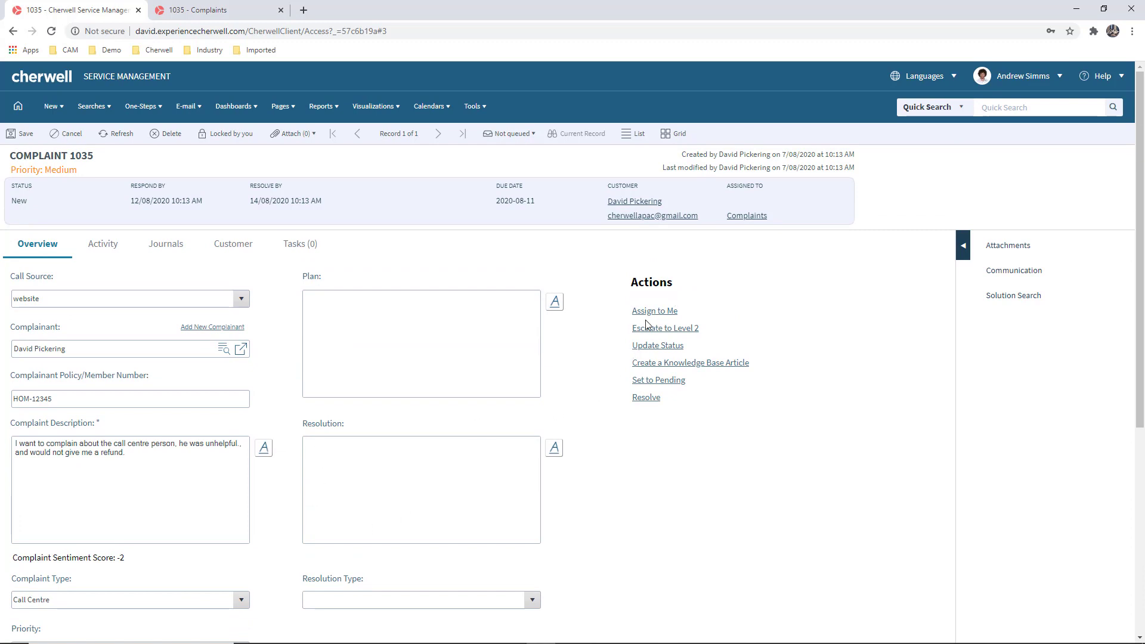
- Assign complaint 1035 to yourself and show its Customer tab details
{"action": "left_click", "coordinate": [660, 315]}
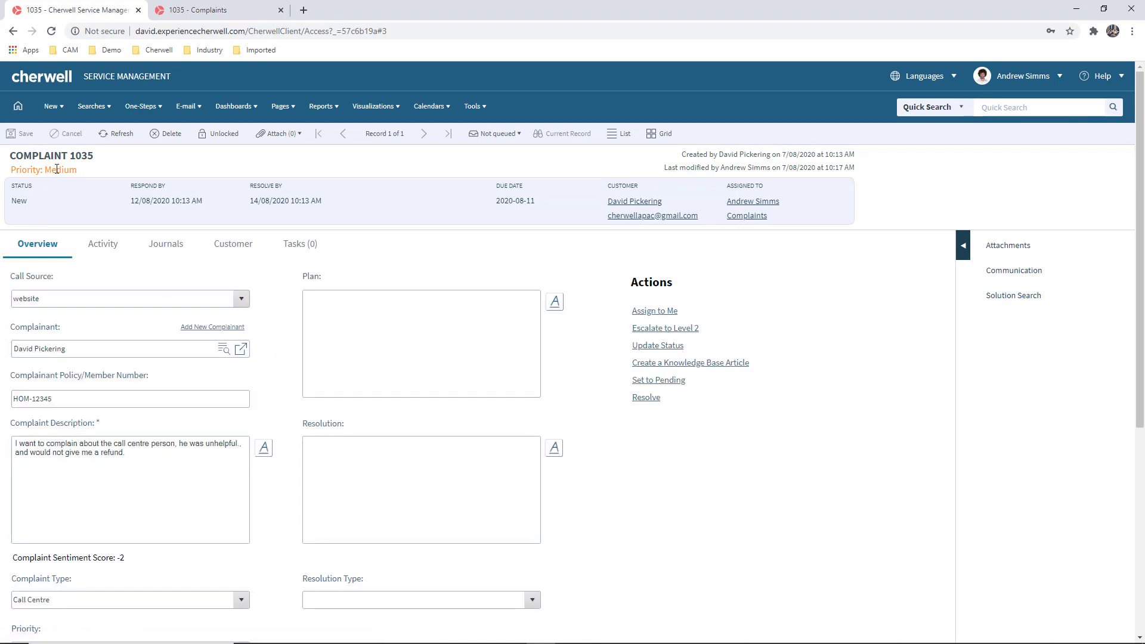
{"action": "left_click", "coordinate": [221, 253]}
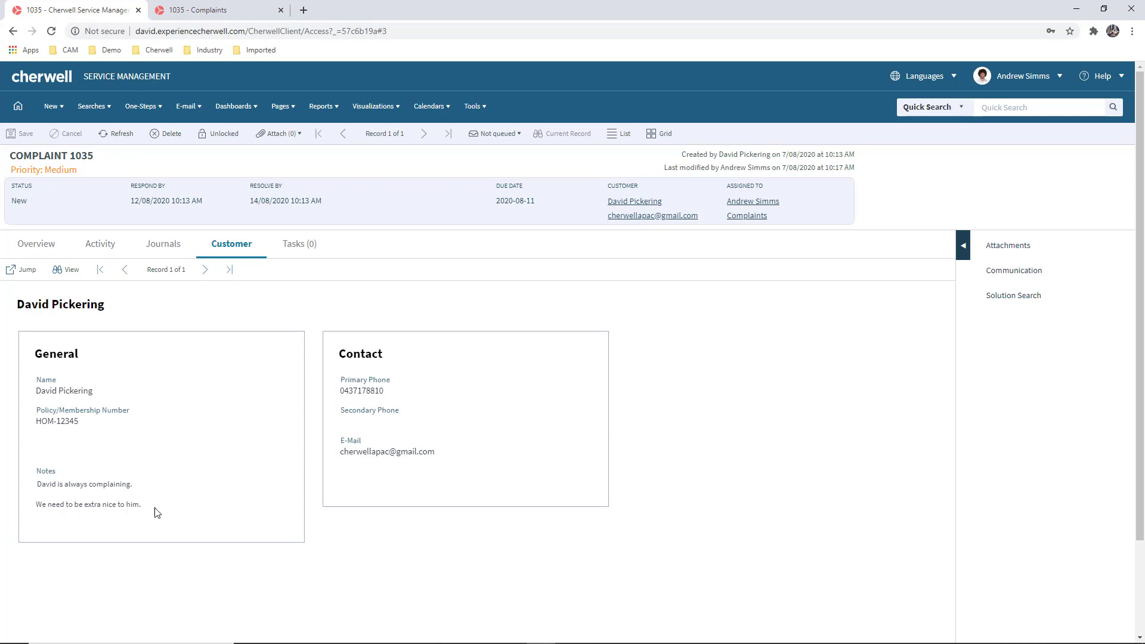
- Open the customer's External Customer record, check their eight complaints, then return to Overview
{"action": "left_click", "coordinate": [74, 276]}
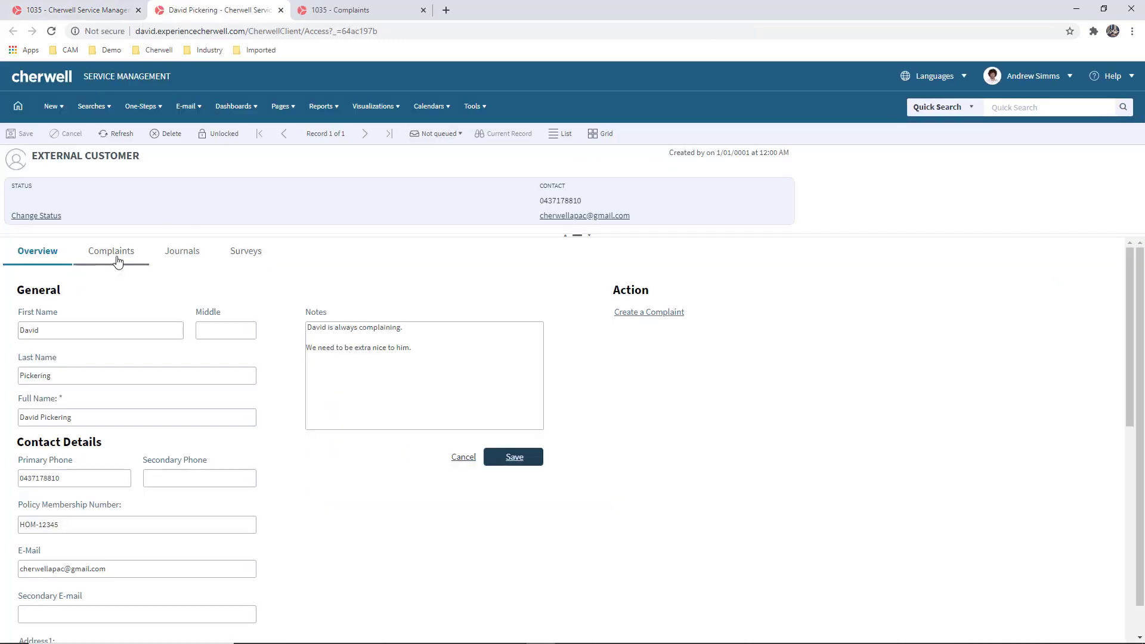
{"action": "left_click", "coordinate": [115, 254]}
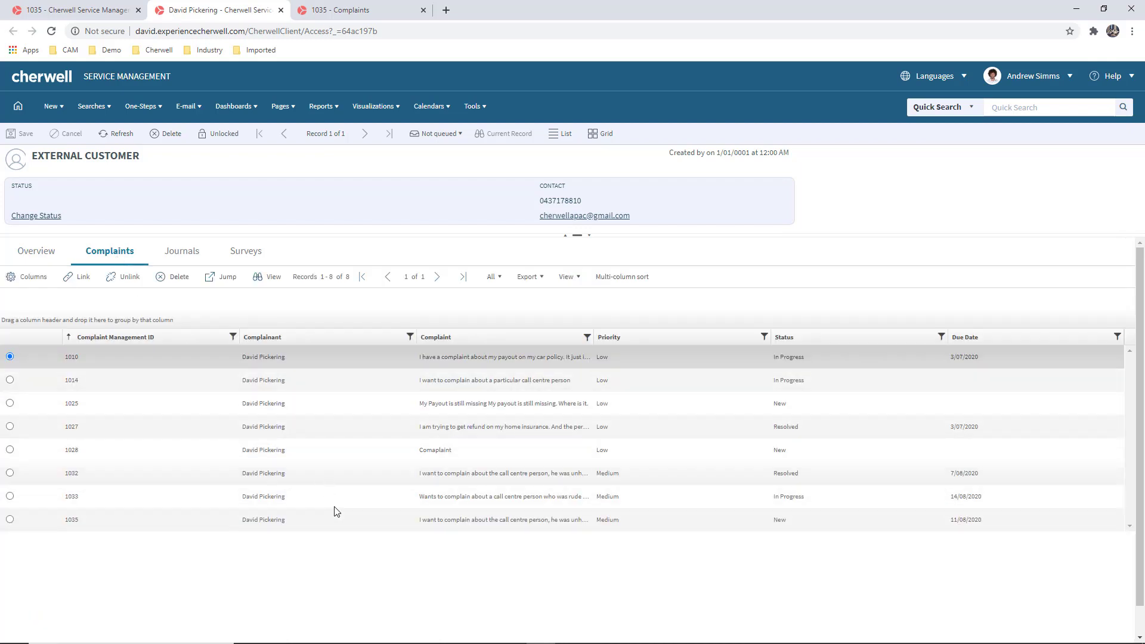
{"action": "left_click", "coordinate": [45, 254]}
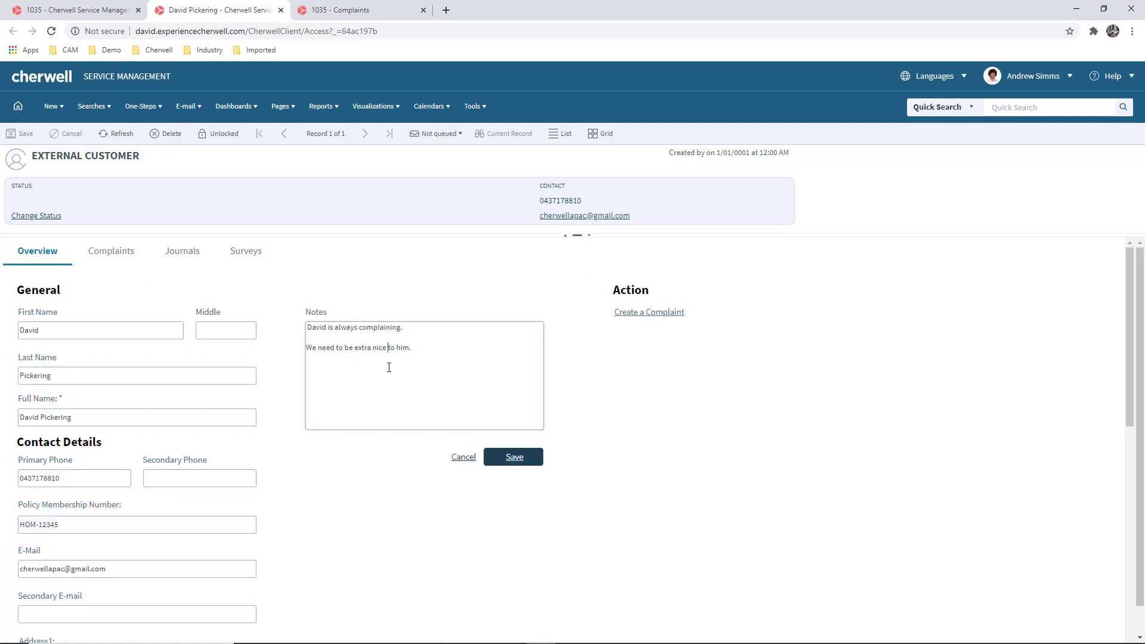
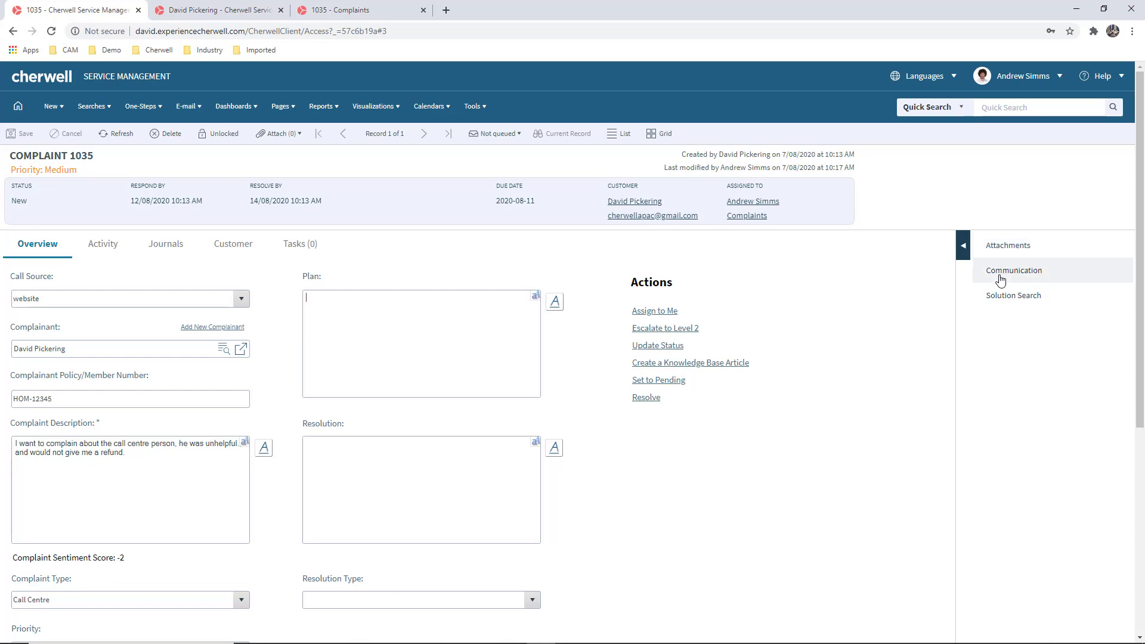
- Run a Solution Search for 'call centre' on complaint 1035 and widen the results panel
{"action": "left_click", "coordinate": [1001, 280]}
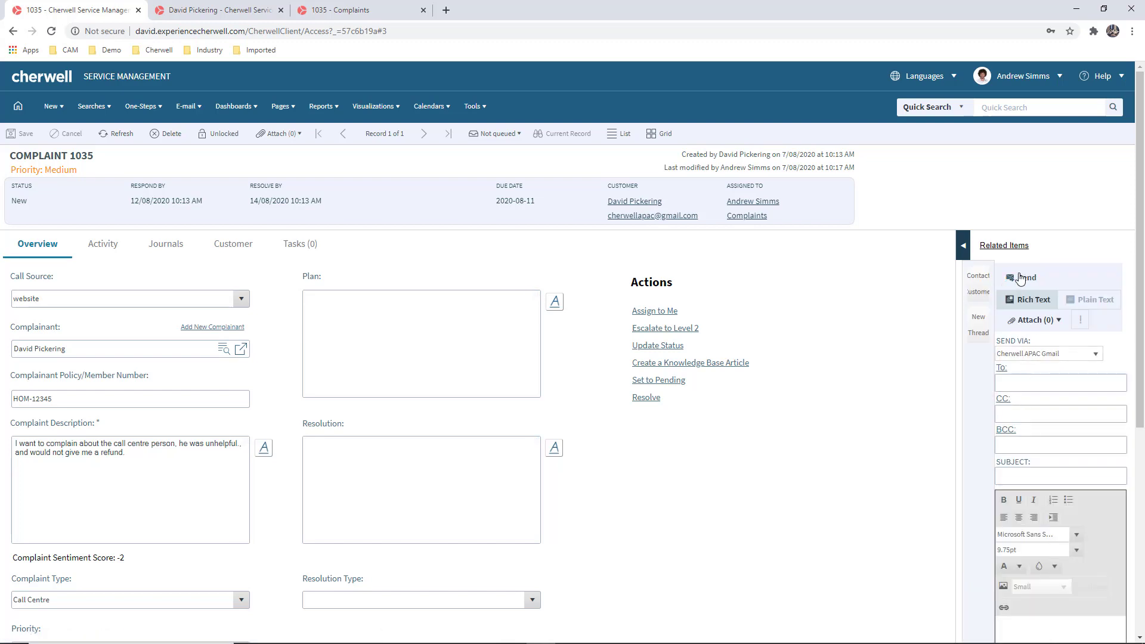
{"action": "left_click", "coordinate": [984, 246]}
{"action": "left_click", "coordinate": [995, 295]}
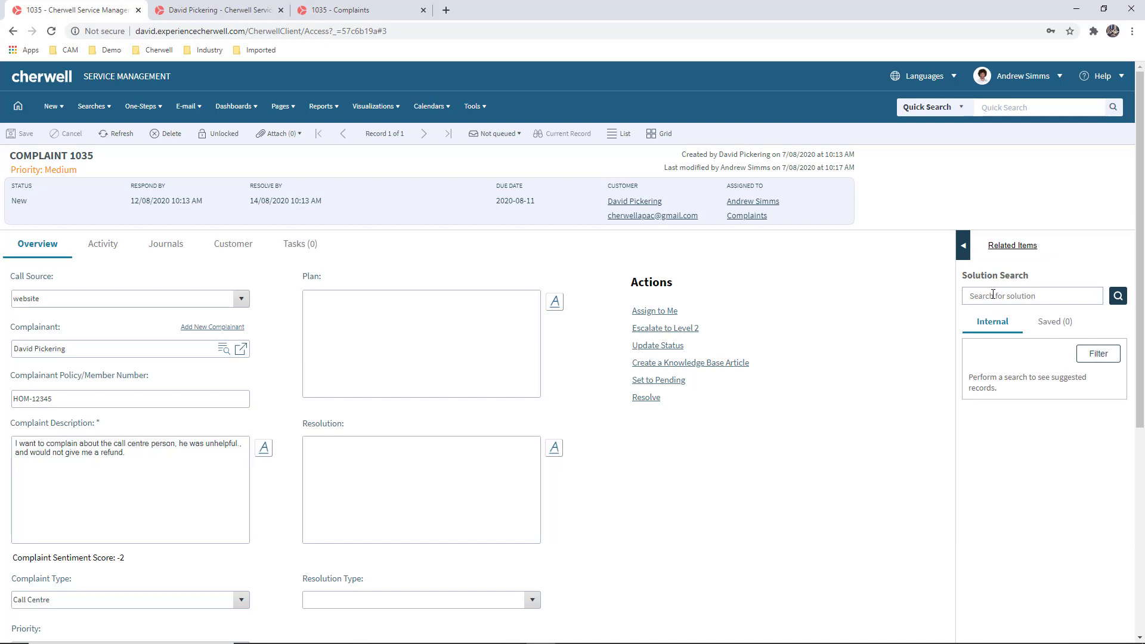
{"action": "type", "text": "call centre"}
{"action": "key", "text": "Return"}
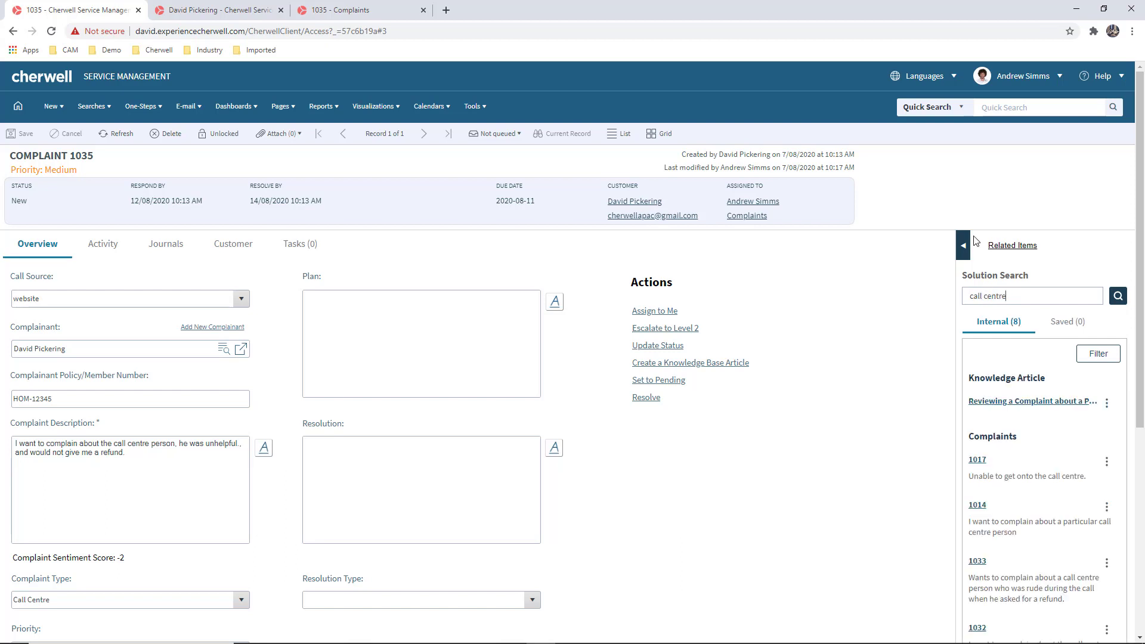
{"action": "left_click", "coordinate": [964, 246]}
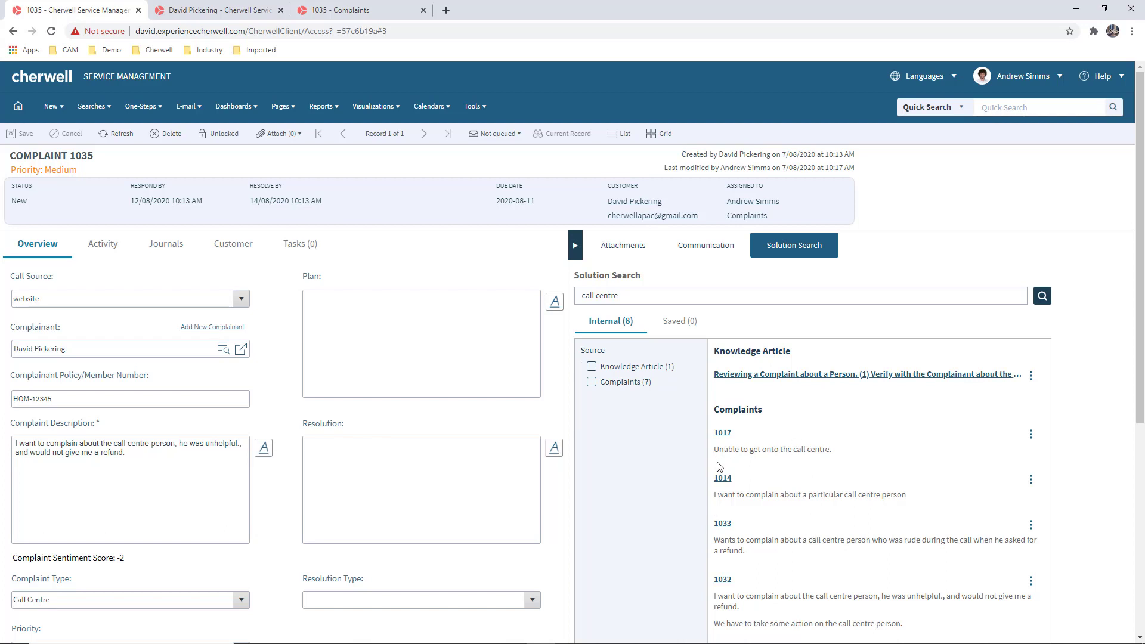
- Check complaint 1024 in the results, then open the 'Reviewing a Complaint about a Person' article
{"action": "scroll", "coordinate": [903, 482], "scroll_direction": "down", "scroll_amount": 3}
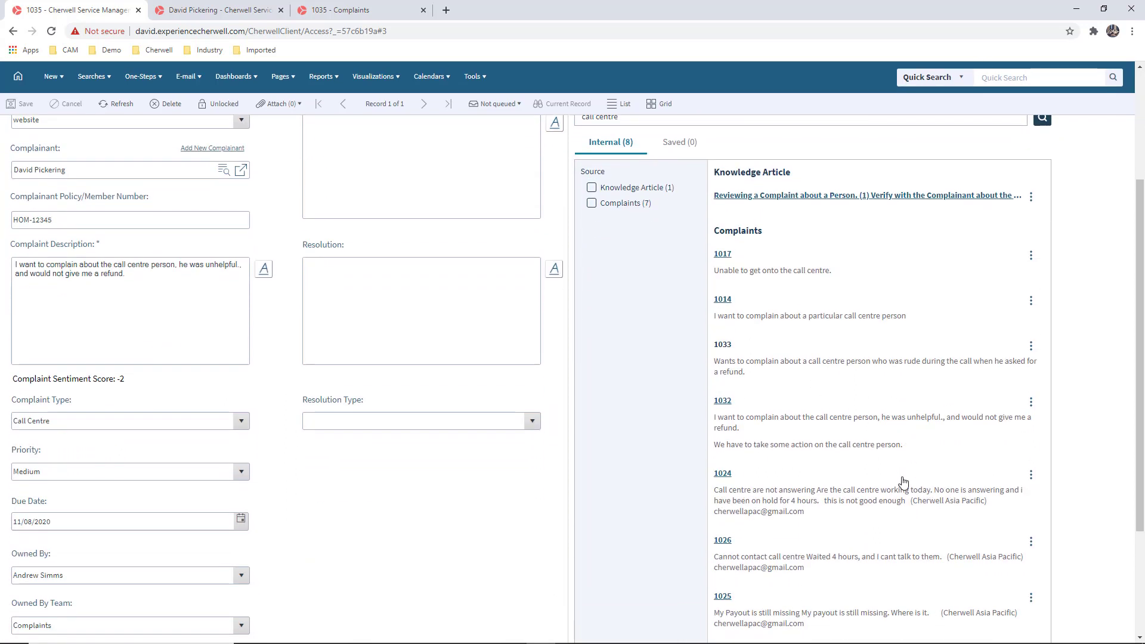
{"action": "left_click", "coordinate": [724, 474]}
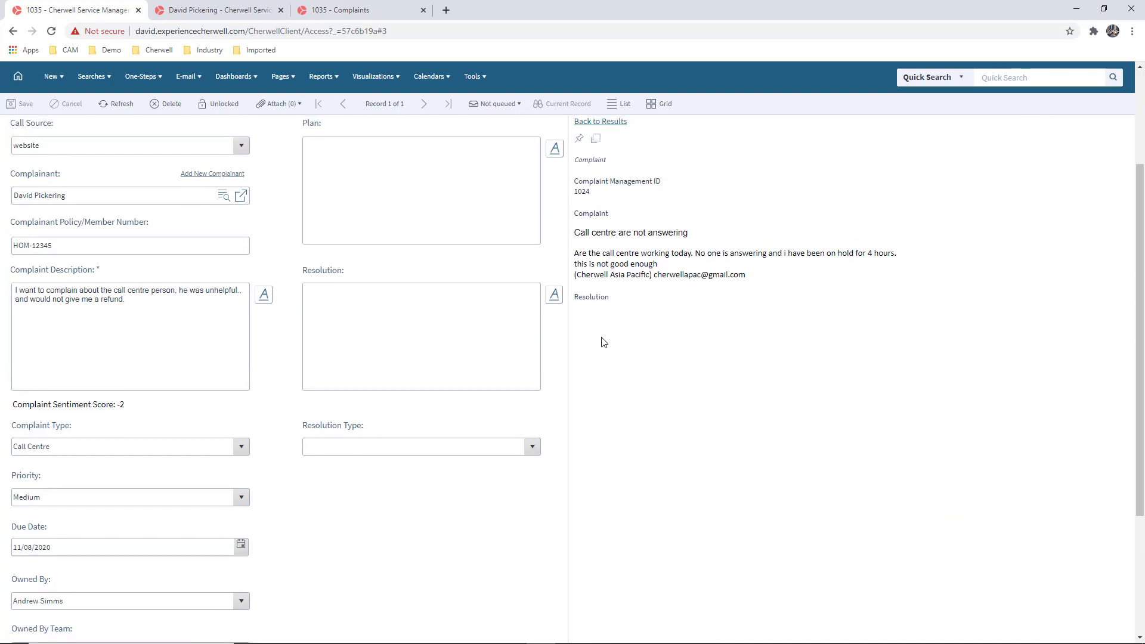
{"action": "scroll", "coordinate": [713, 304], "scroll_direction": "up", "scroll_amount": 3}
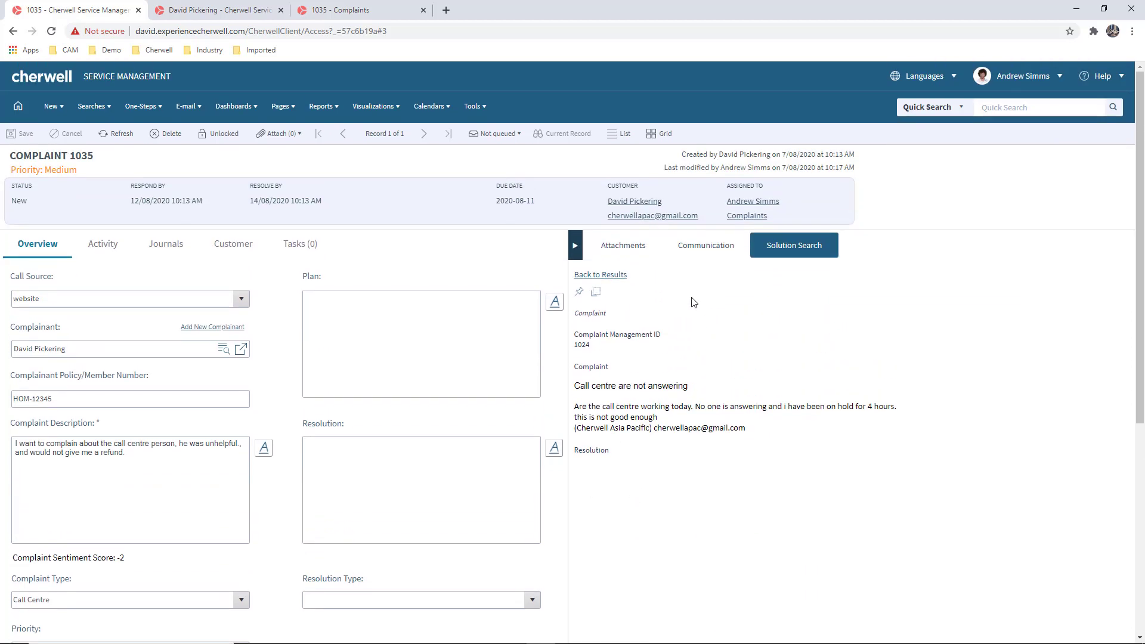
{"action": "left_click", "coordinate": [609, 279]}
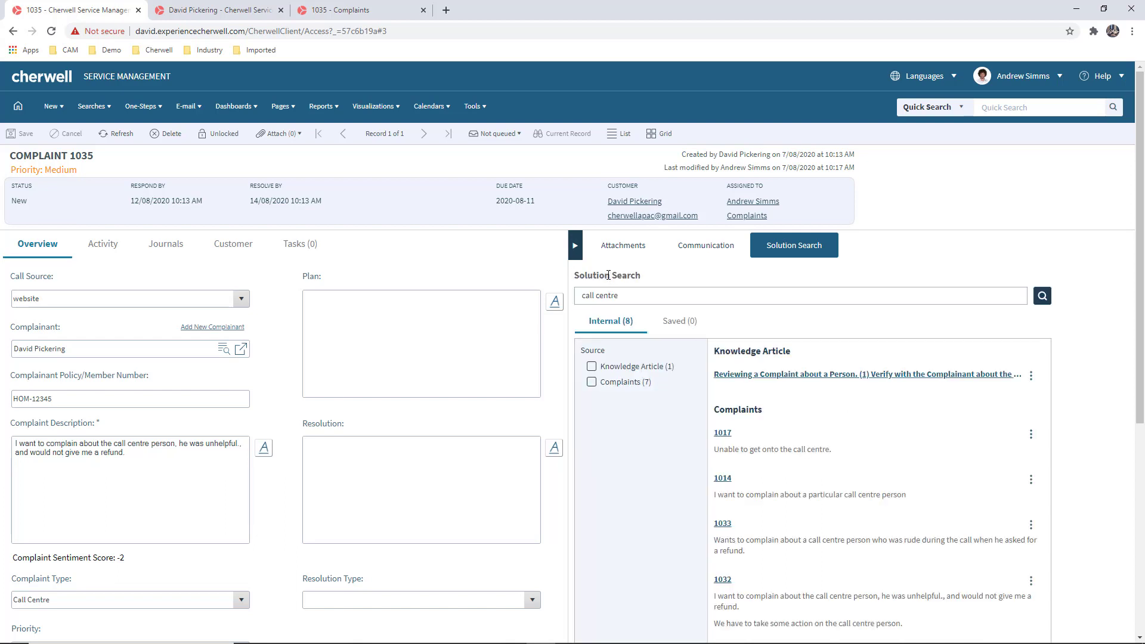
{"action": "left_click", "coordinate": [854, 381]}
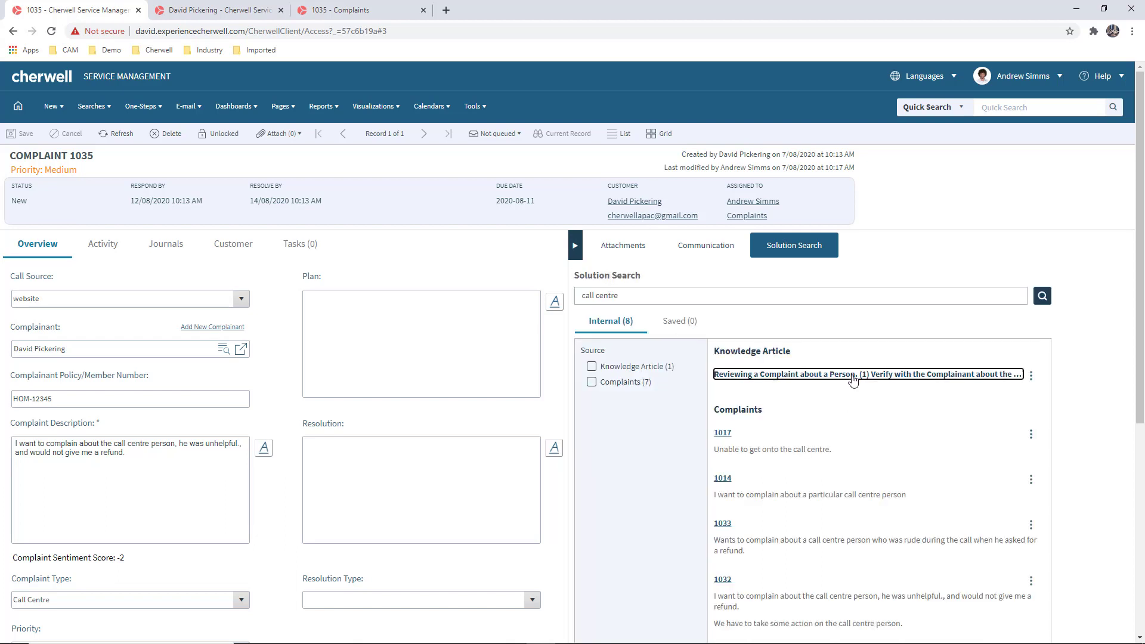
{"action": "scroll", "coordinate": [754, 382], "scroll_direction": "up", "scroll_amount": 2}
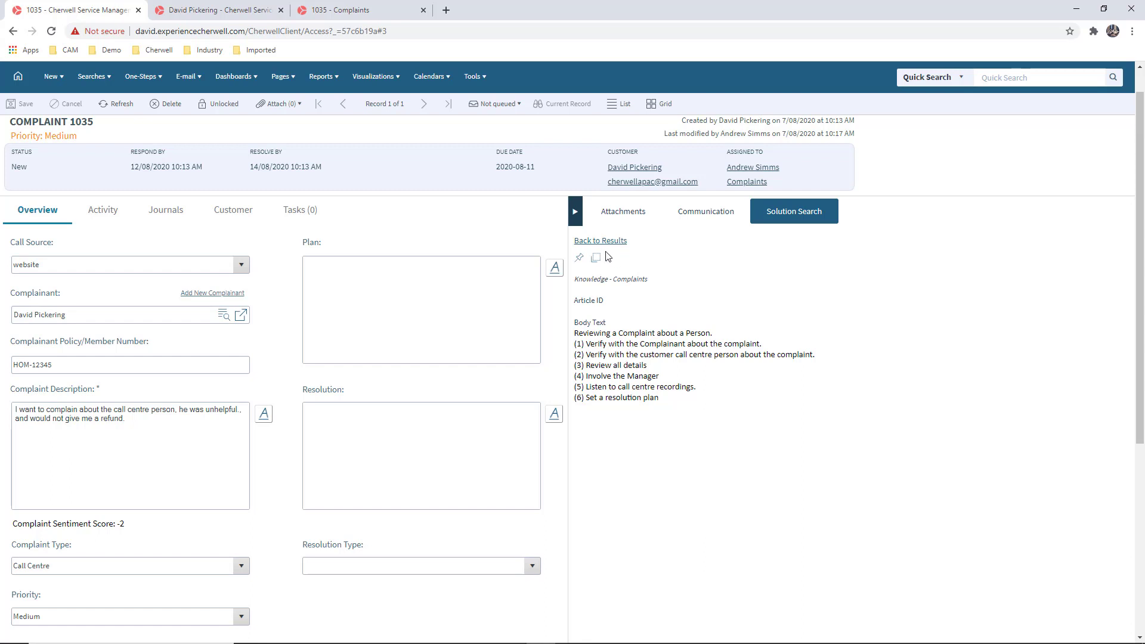
- Copy the article's body text and paste its six review steps into the Plan field
{"action": "left_click", "coordinate": [582, 262]}
{"action": "left_click_drag", "start_coordinate": [660, 399], "coordinate": [575, 332]}
{"action": "key", "text": "ctrl+c"}
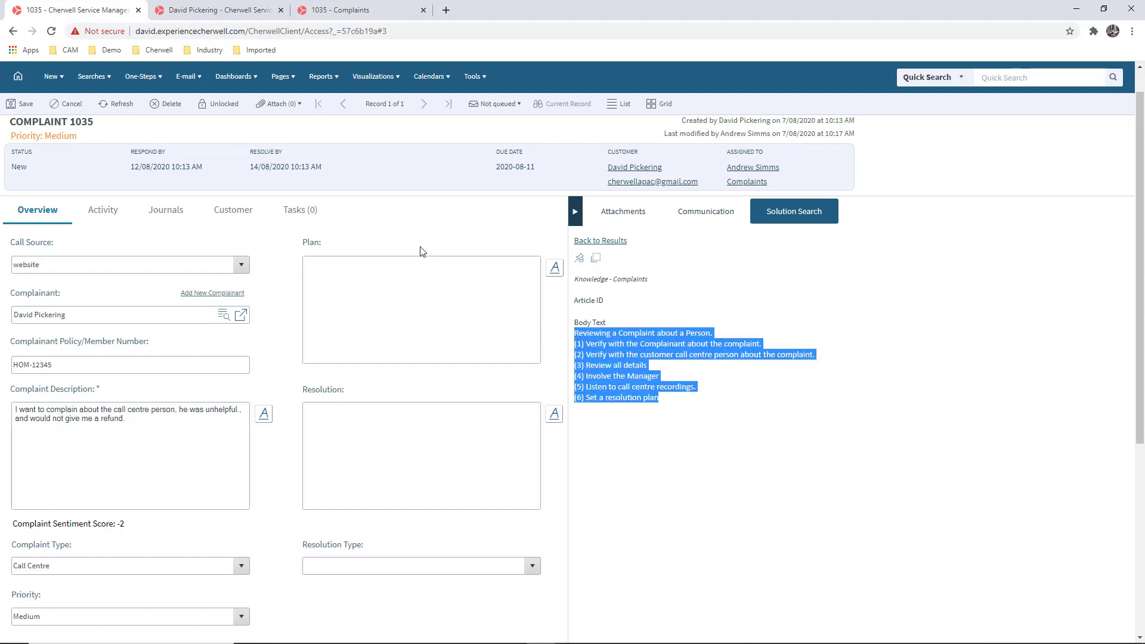
{"action": "left_click", "coordinate": [396, 267]}
{"action": "key", "text": "ctrl+v"}
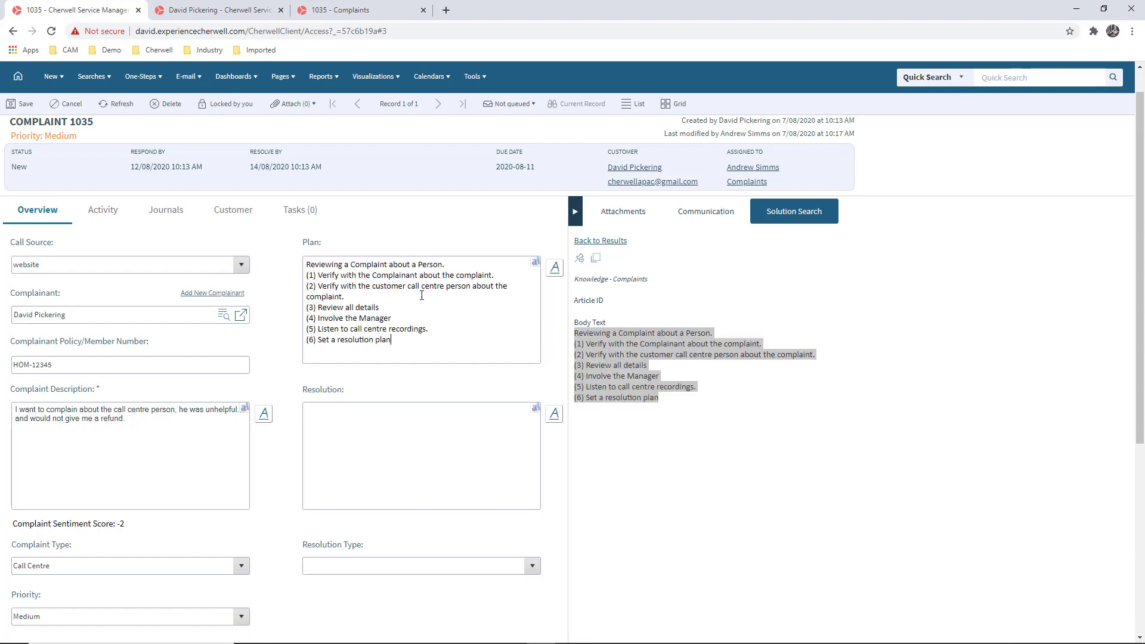
{"action": "left_click", "coordinate": [576, 323]}
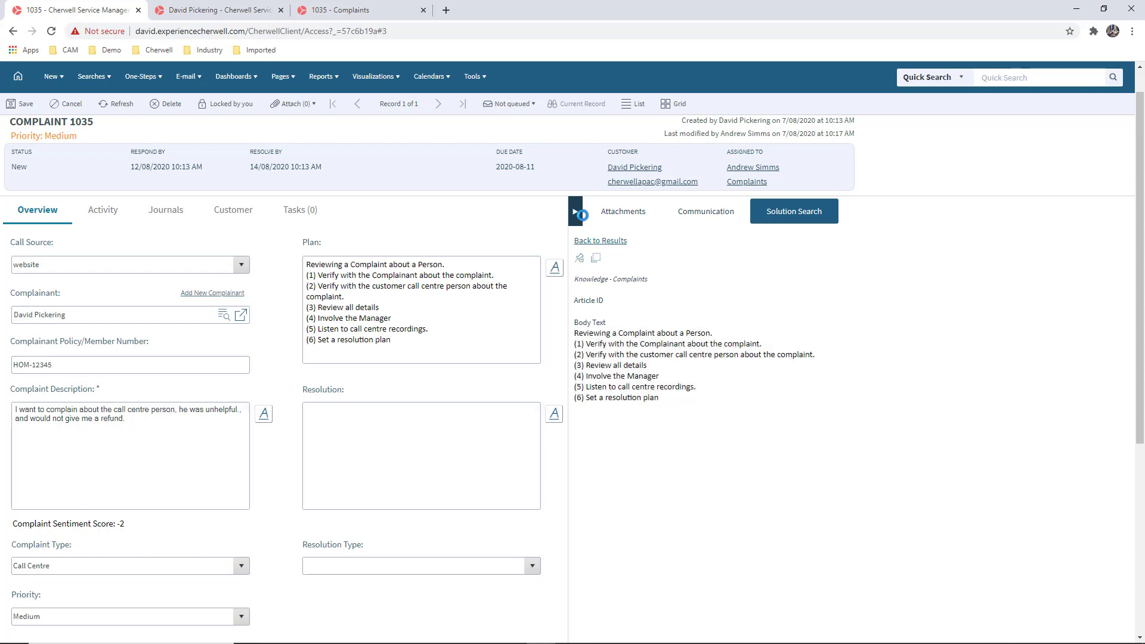
- Collapse the side panel and open the Plan in the Rich Text Editor
{"action": "left_click", "coordinate": [578, 211]}
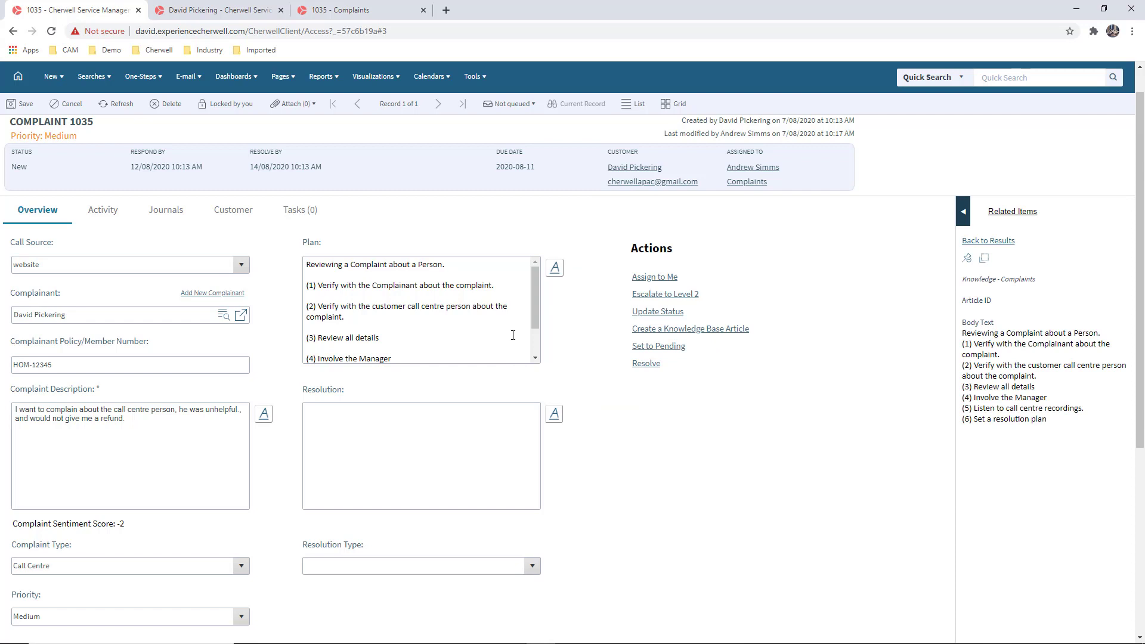
{"action": "left_click_drag", "start_coordinate": [536, 298], "coordinate": [536, 335]}
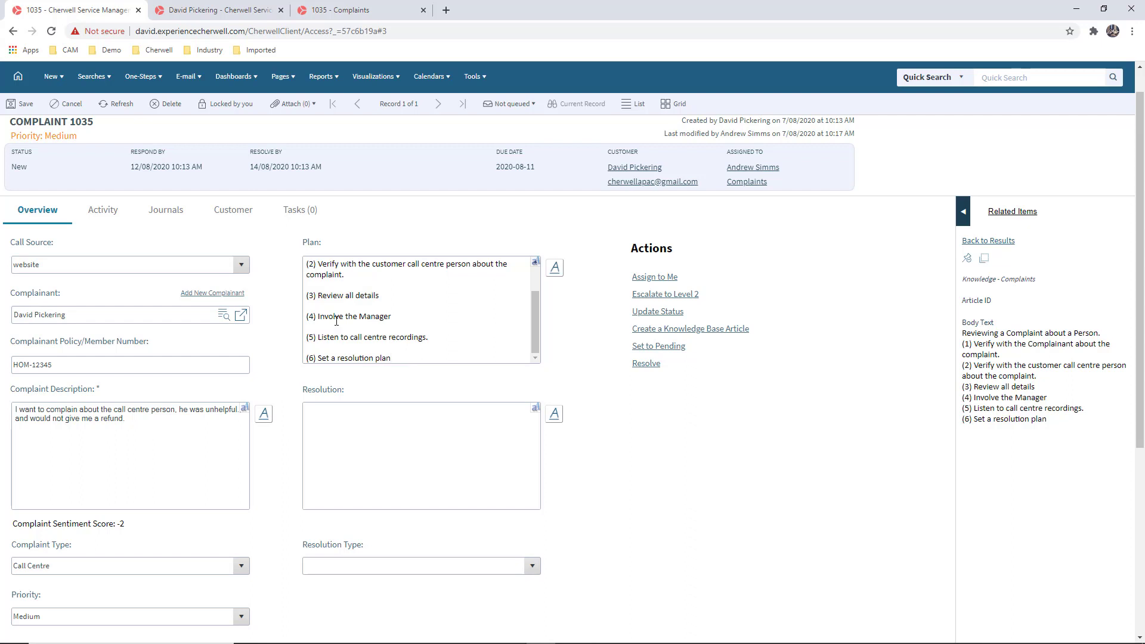
{"action": "left_click", "coordinate": [555, 271]}
{"action": "left_click", "coordinate": [414, 343]}
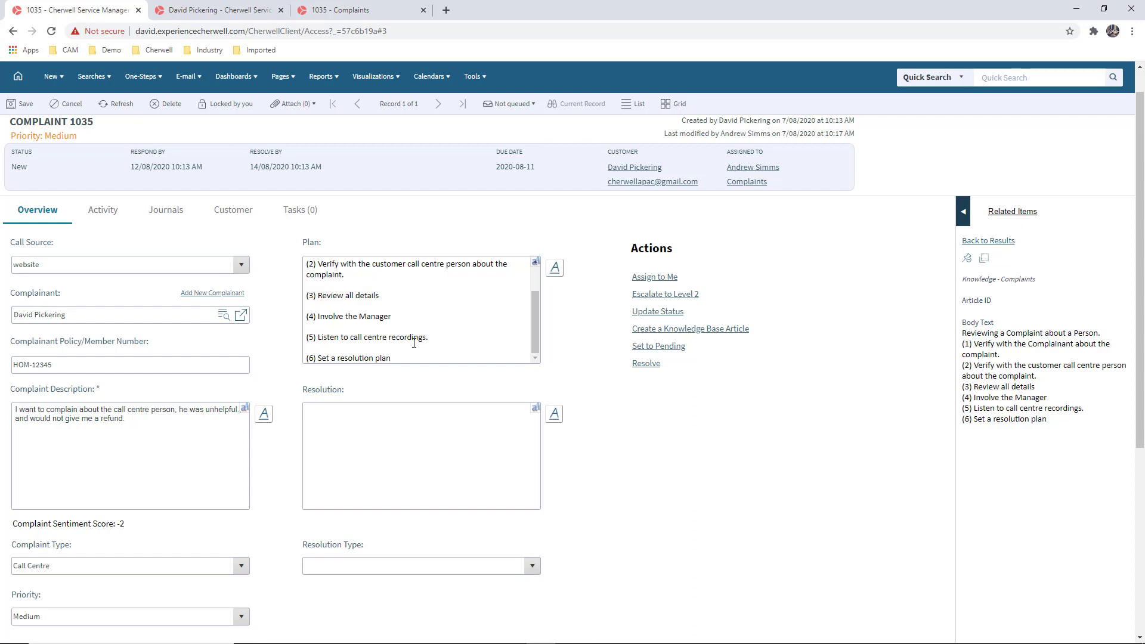
- Insert a '(4a) Involve HR' line after step (4) Involve the Manager and submit the plan
{"action": "left_click", "coordinate": [536, 263]}
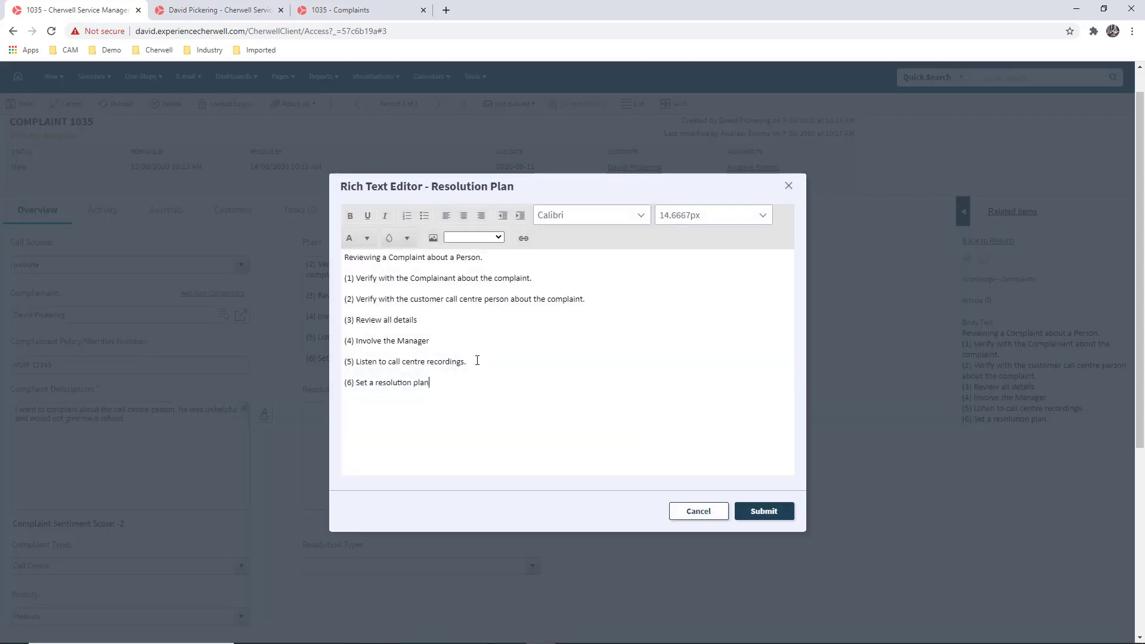
{"action": "left_click", "coordinate": [439, 337]}
{"action": "key", "text": "Return"}
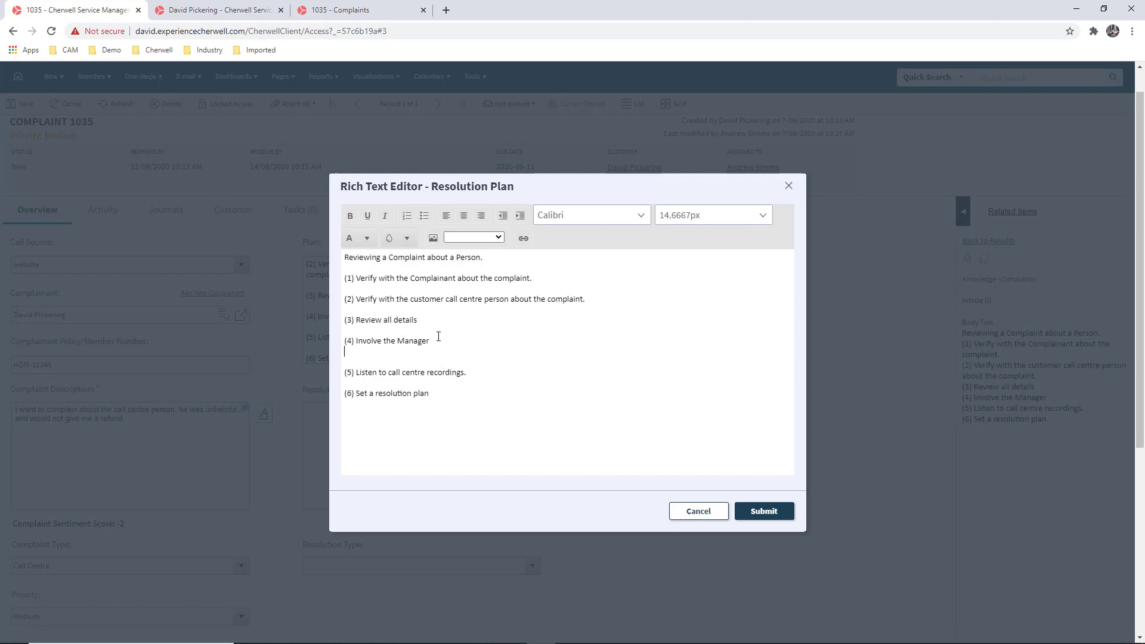
{"action": "type", "text": "Involve "}
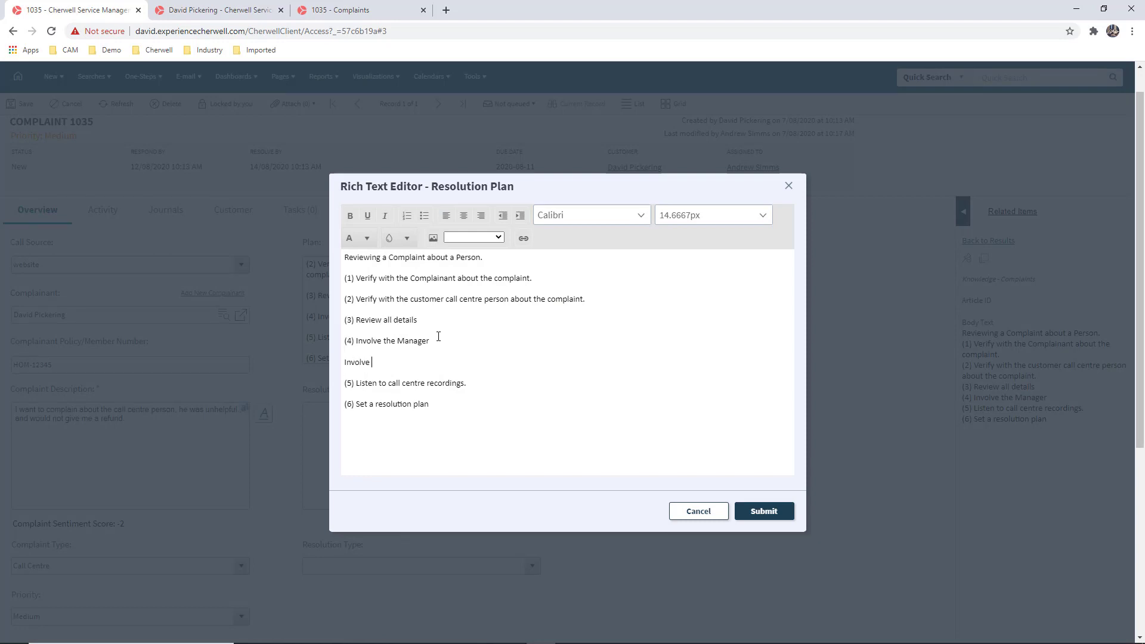
{"action": "type", "text": "HR"}
{"action": "key", "text": "Home"}
{"action": "type", "text": "(4a)"}
{"action": "left_click", "coordinate": [770, 510]}
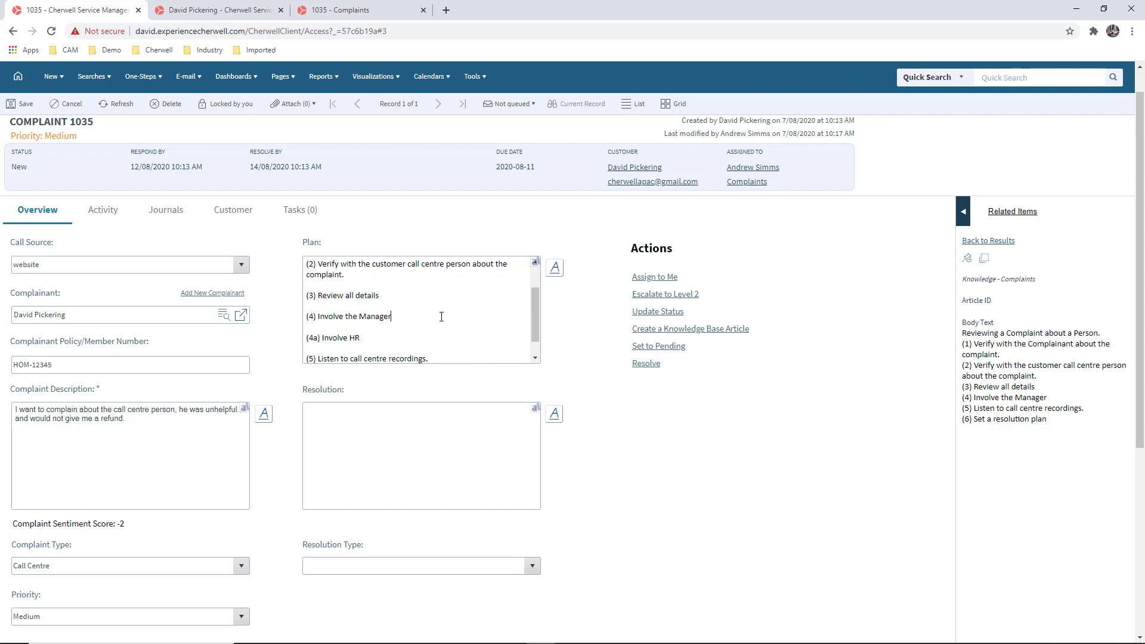
- Use Update Status to move complaint 1035 to In Progress
{"action": "left_click", "coordinate": [650, 312]}
{"action": "left_click", "coordinate": [667, 313]}
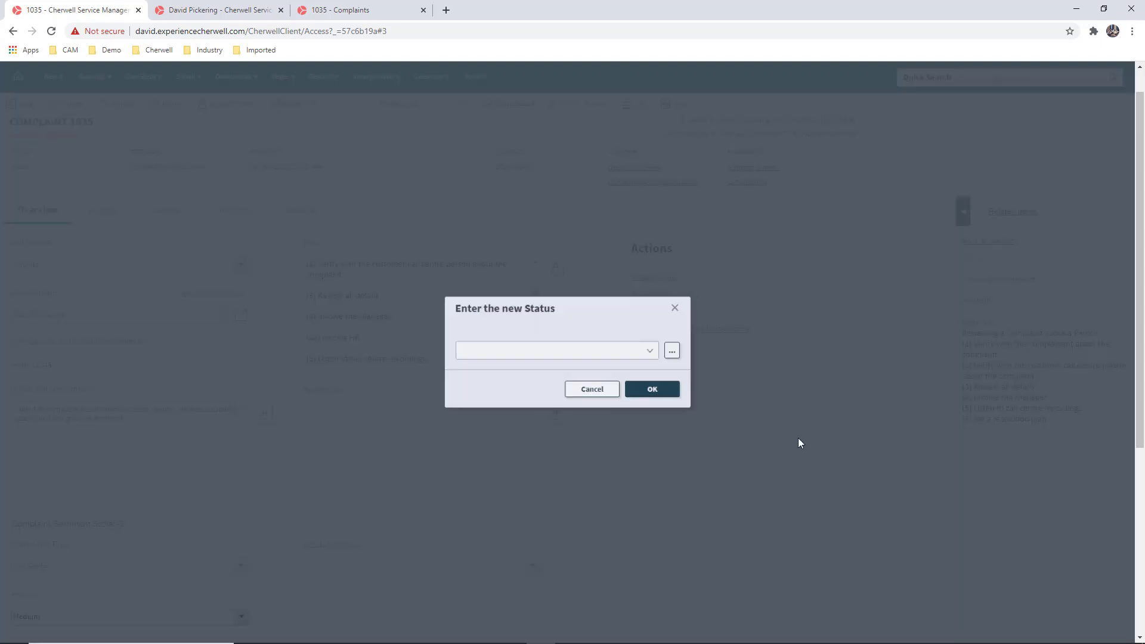
{"action": "left_click", "coordinate": [657, 353]}
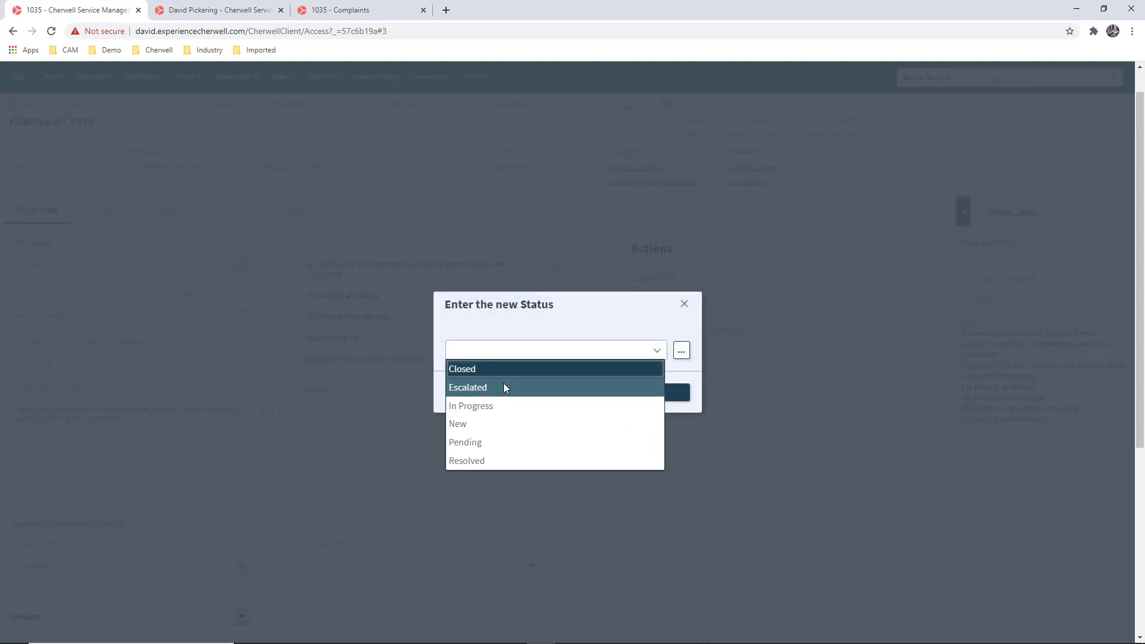
{"action": "left_click", "coordinate": [494, 405]}
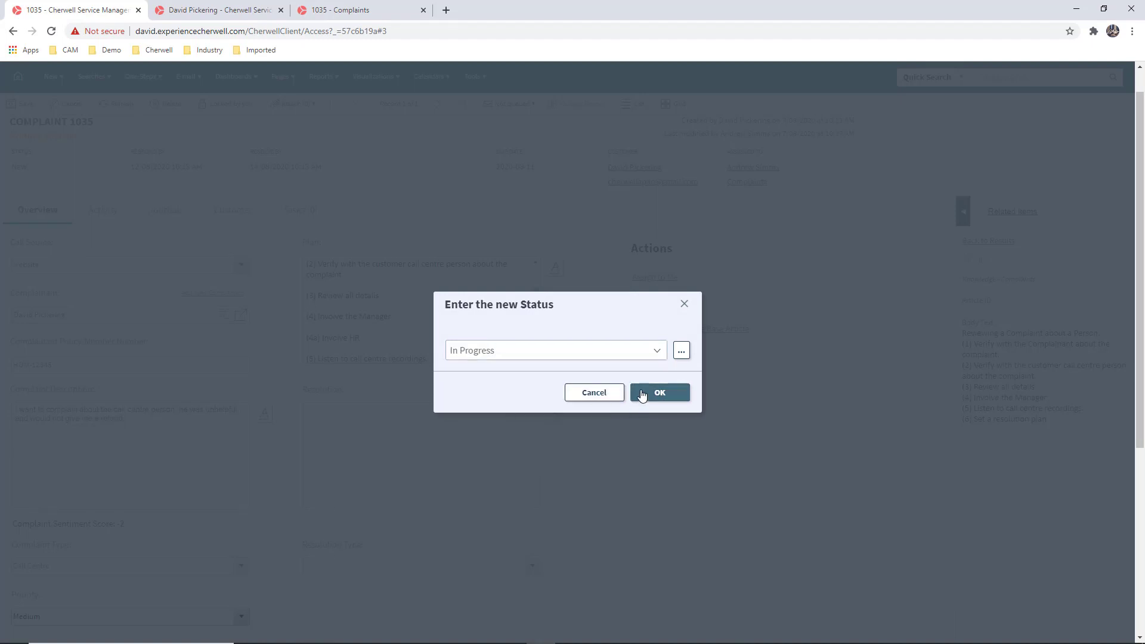
{"action": "left_click", "coordinate": [644, 395]}
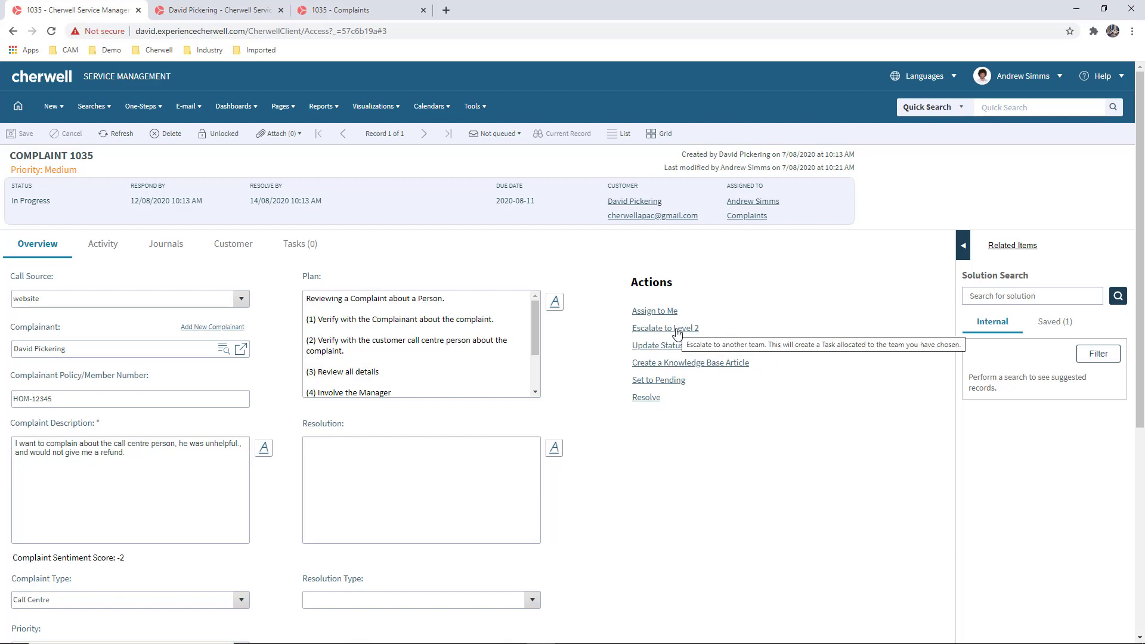
- Escalate complaint 1035 to Level 2 with Call Centre Support as the team
{"action": "left_click", "coordinate": [678, 332]}
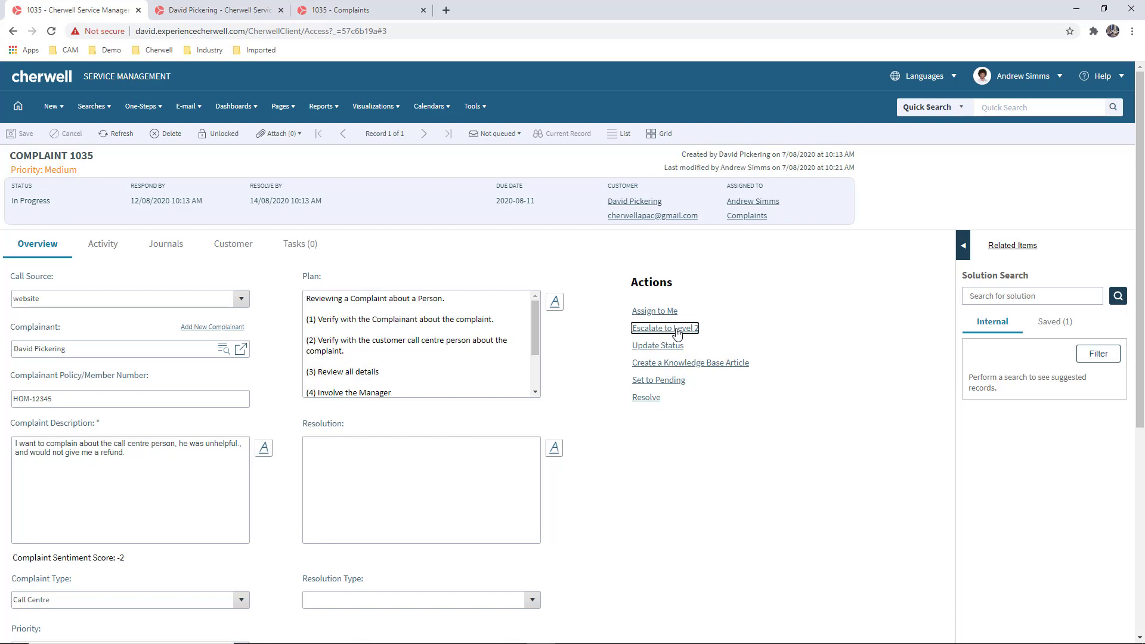
{"action": "left_click", "coordinate": [657, 351]}
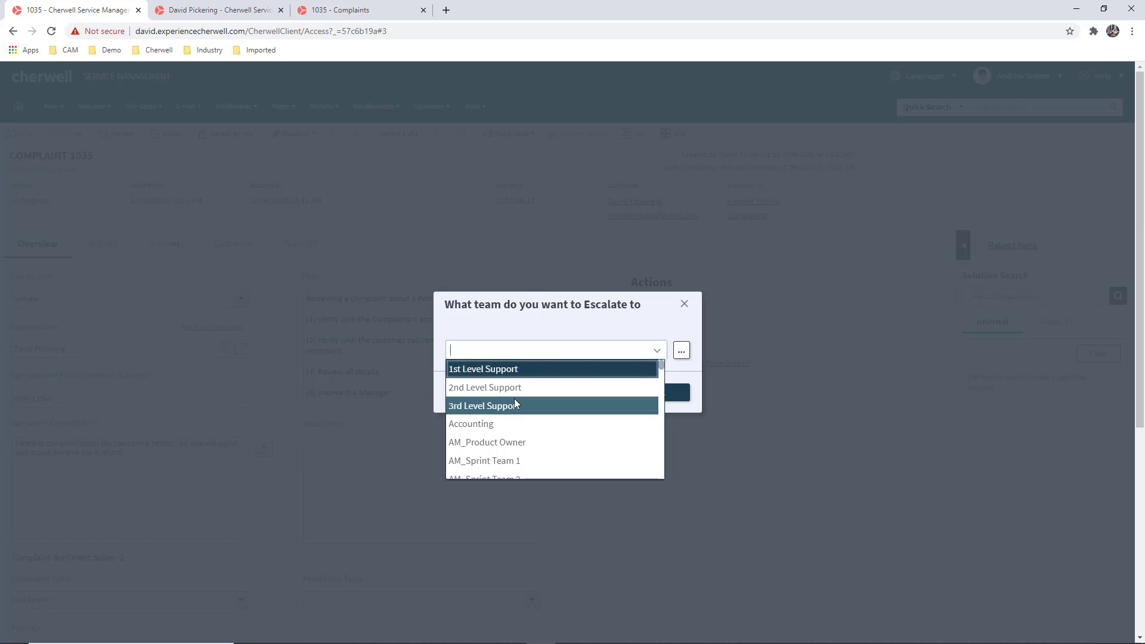
{"action": "scroll", "coordinate": [517, 400], "scroll_direction": "down", "scroll_amount": 5}
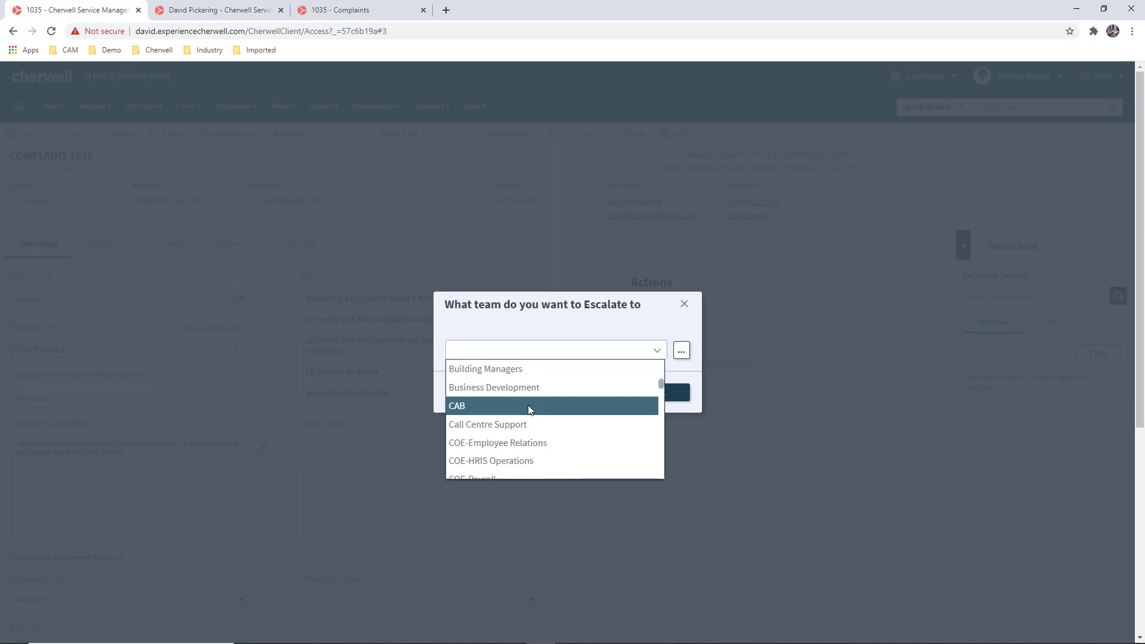
{"action": "left_click", "coordinate": [525, 424]}
{"action": "left_click", "coordinate": [659, 393]}
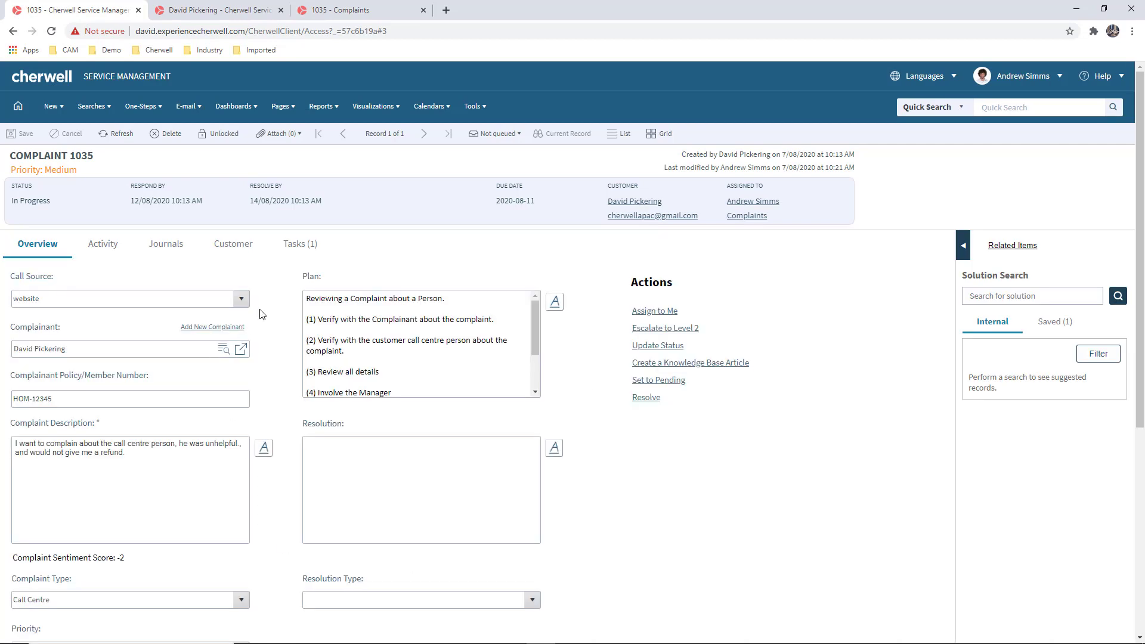
- Inspect escalation work item 10421 under Tasks, then return to the Overview
{"action": "left_click", "coordinate": [299, 247]}
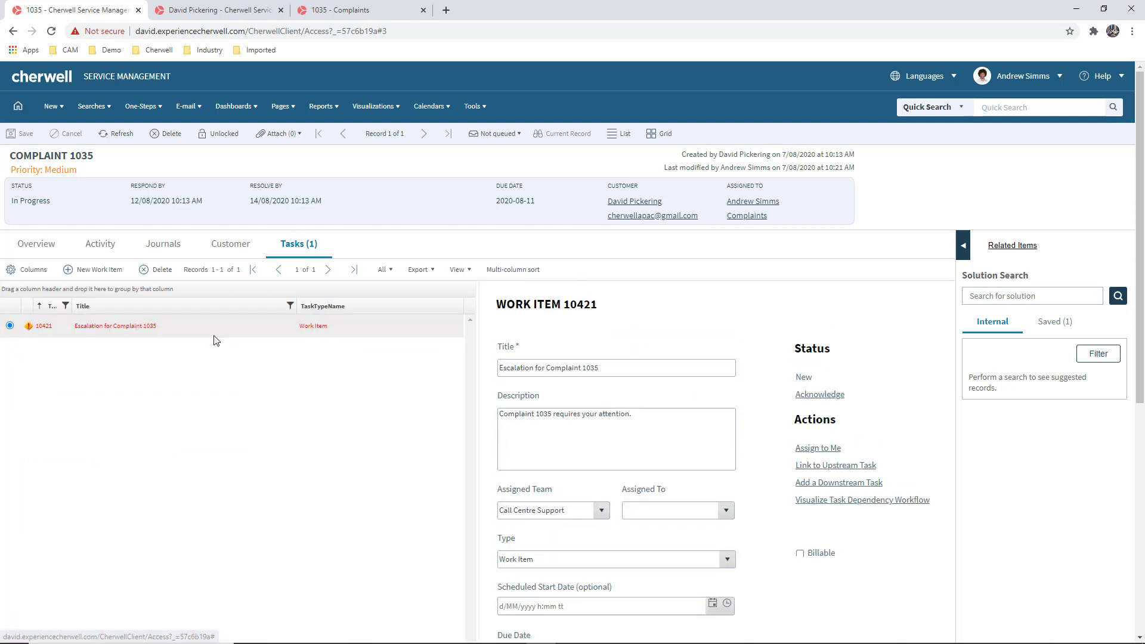
{"action": "left_click", "coordinate": [217, 333]}
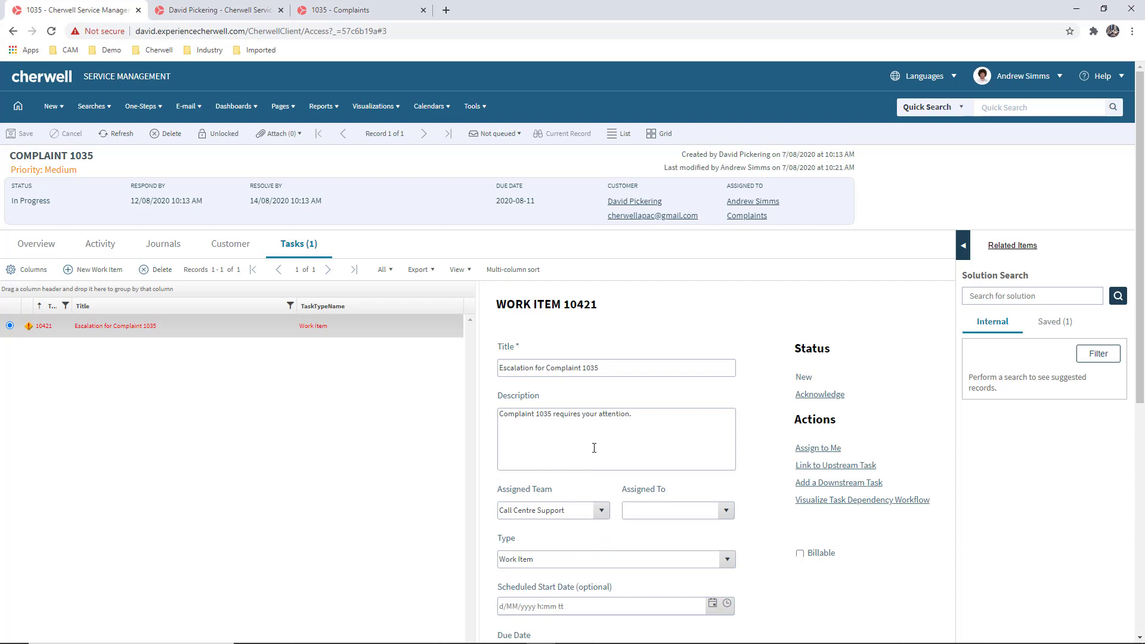
{"action": "left_click", "coordinate": [37, 247]}
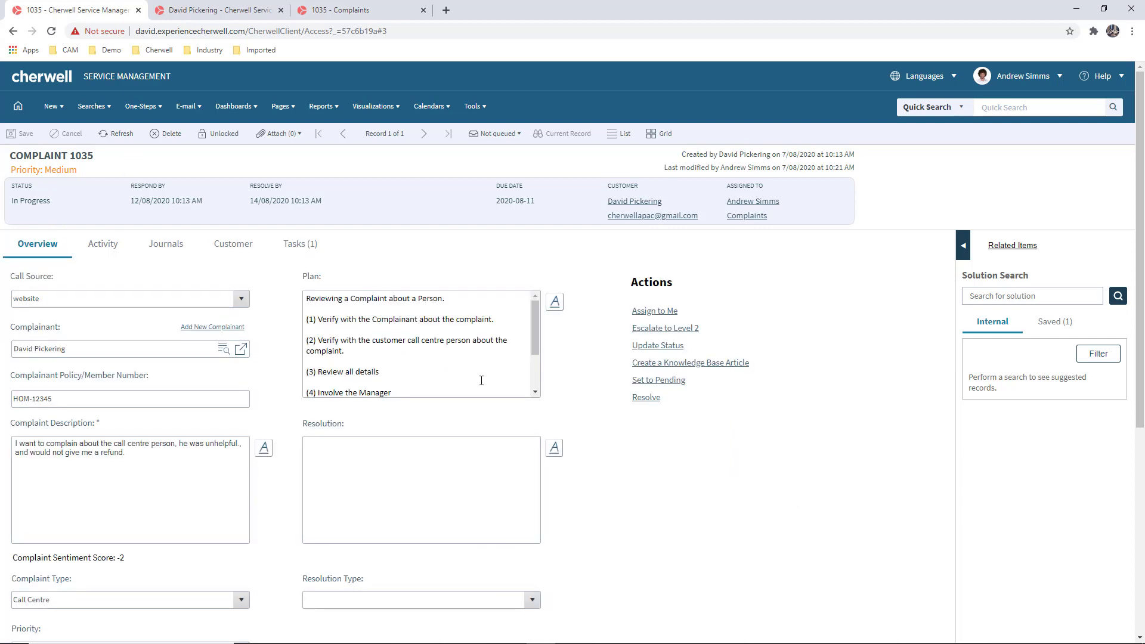
- Set complaint 1035 to Pending, reason Waiting Other Team, review date 11 August 2020
{"action": "left_click", "coordinate": [658, 381]}
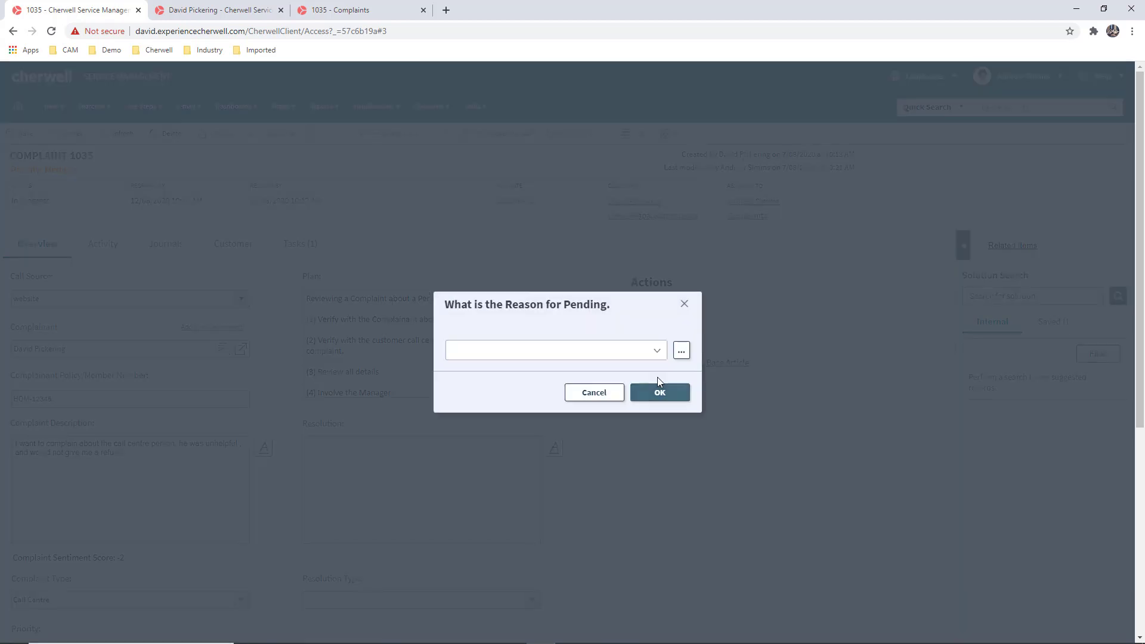
{"action": "left_click", "coordinate": [663, 353]}
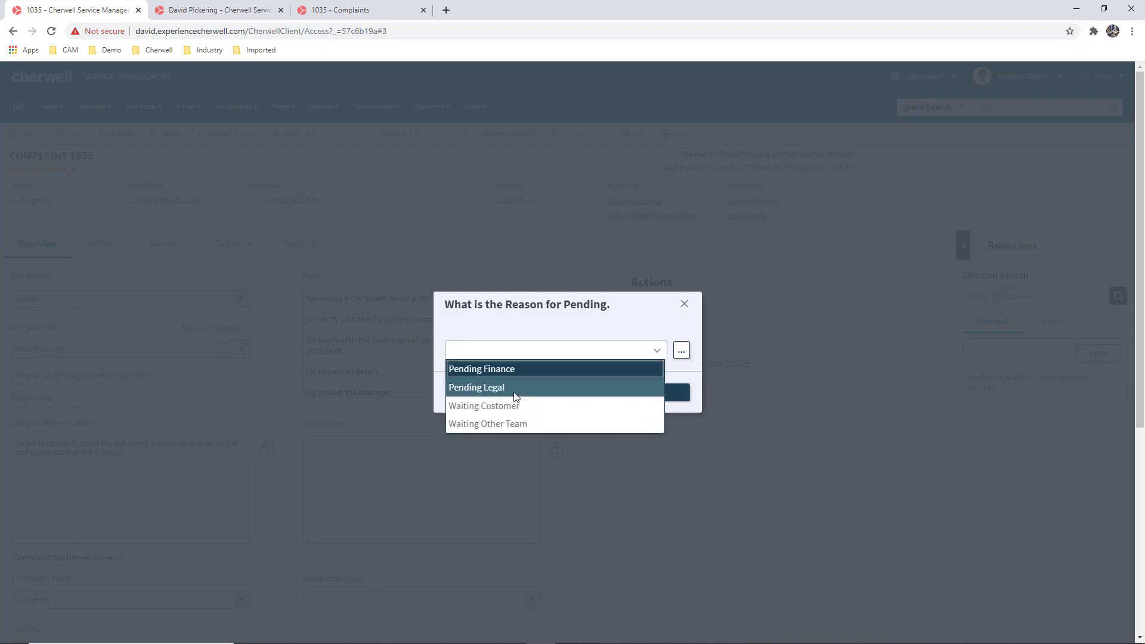
{"action": "left_click", "coordinate": [490, 425]}
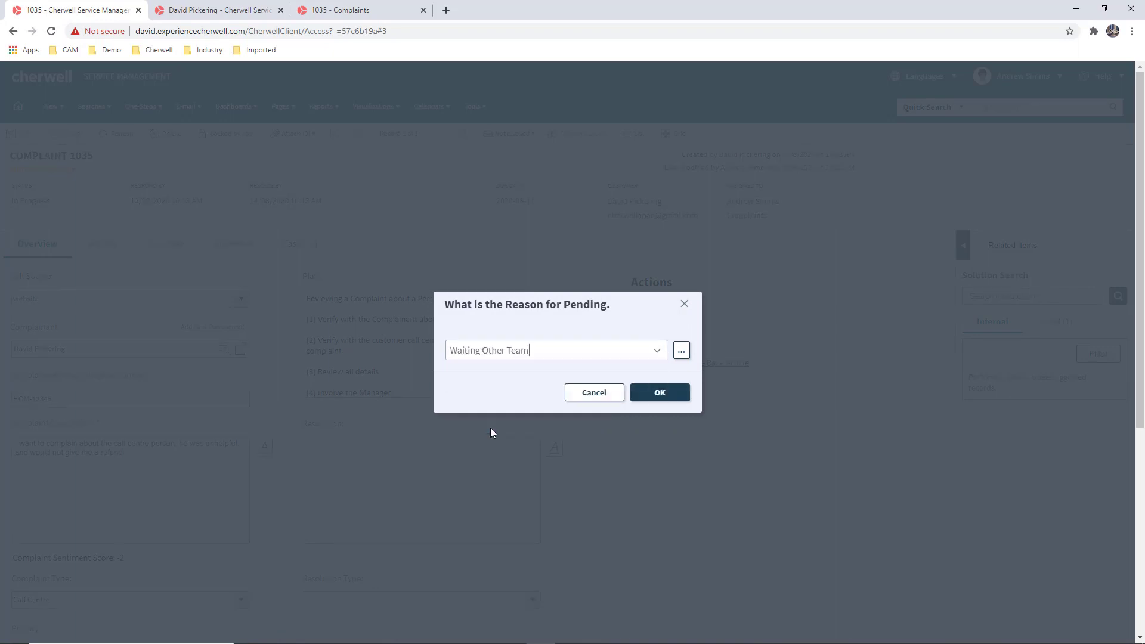
{"action": "left_click", "coordinate": [674, 394]}
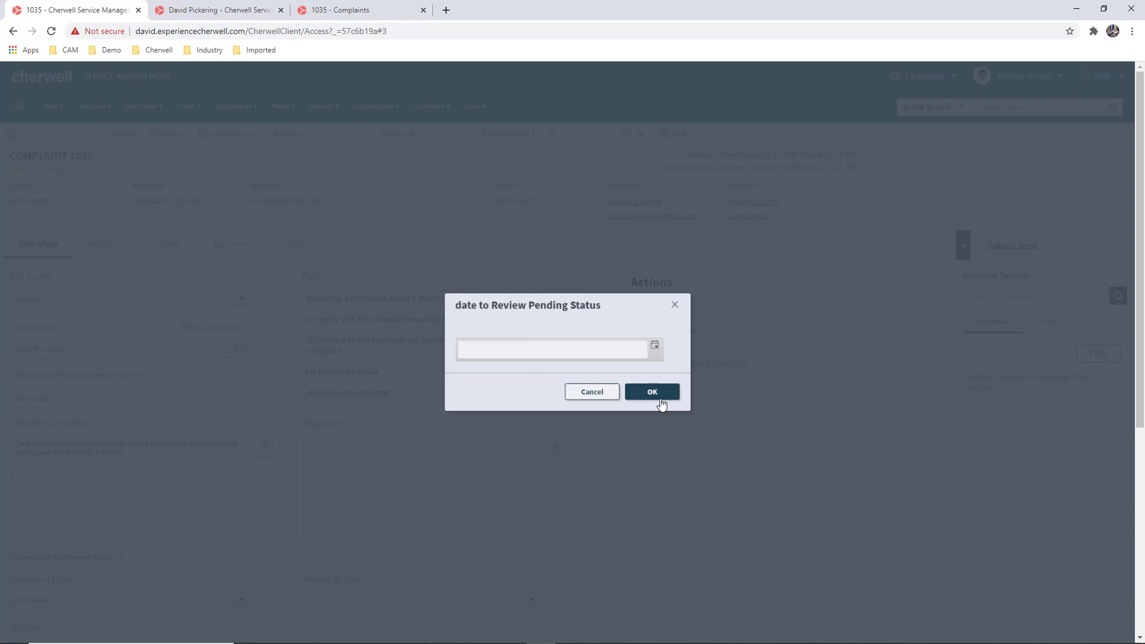
{"action": "left_click", "coordinate": [664, 345]}
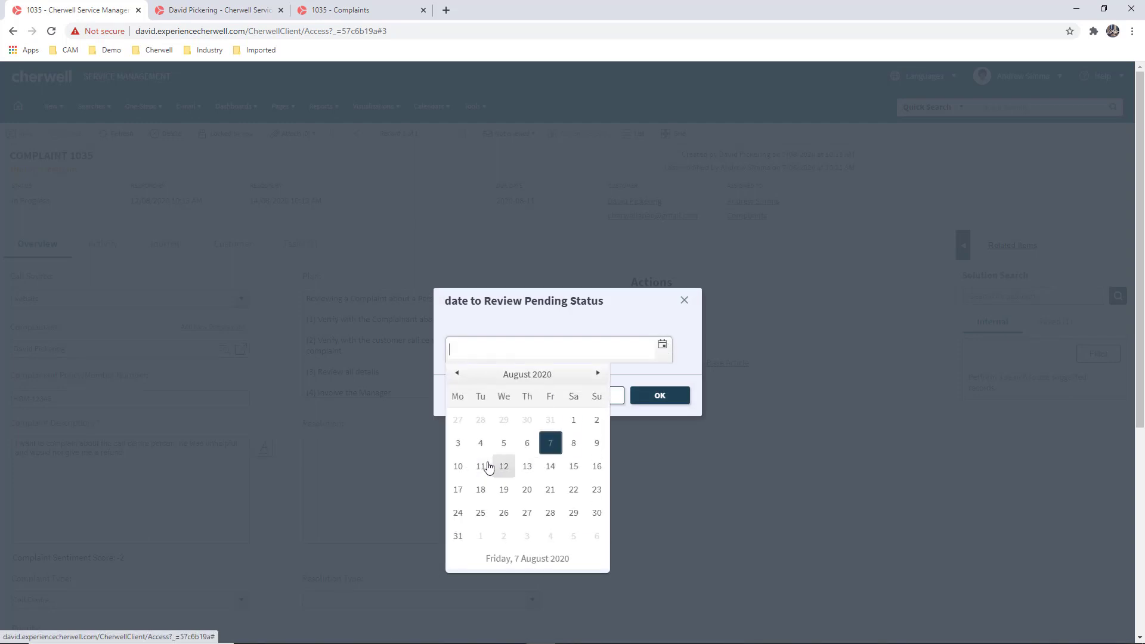
{"action": "left_click", "coordinate": [481, 467]}
{"action": "left_click", "coordinate": [656, 397]}
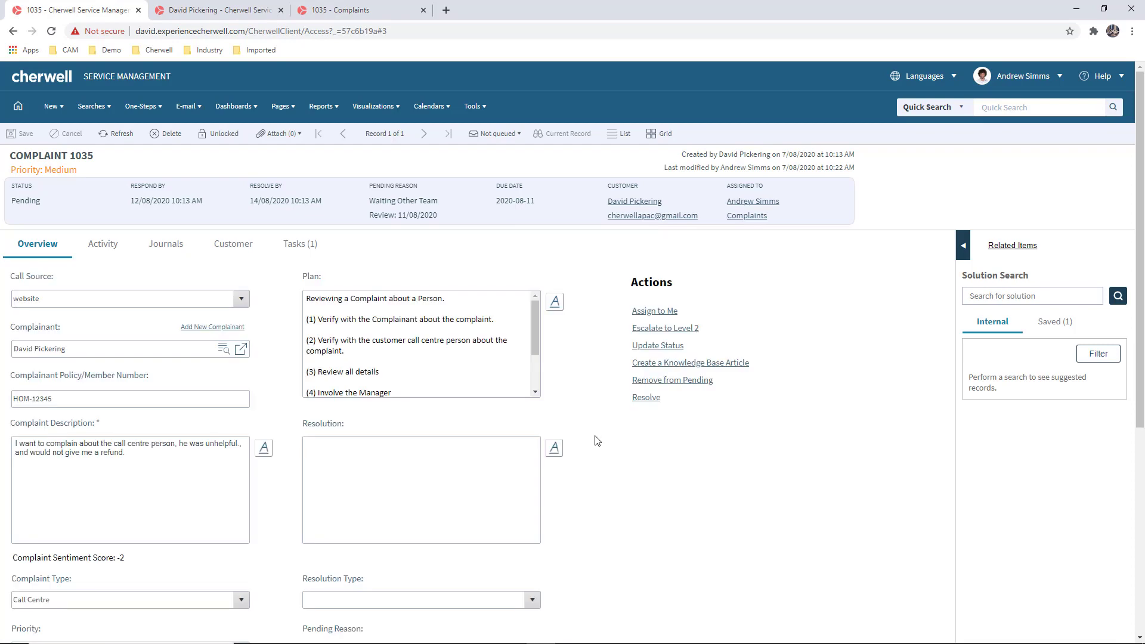
{"action": "scroll", "coordinate": [596, 440], "scroll_direction": "down", "scroll_amount": 3}
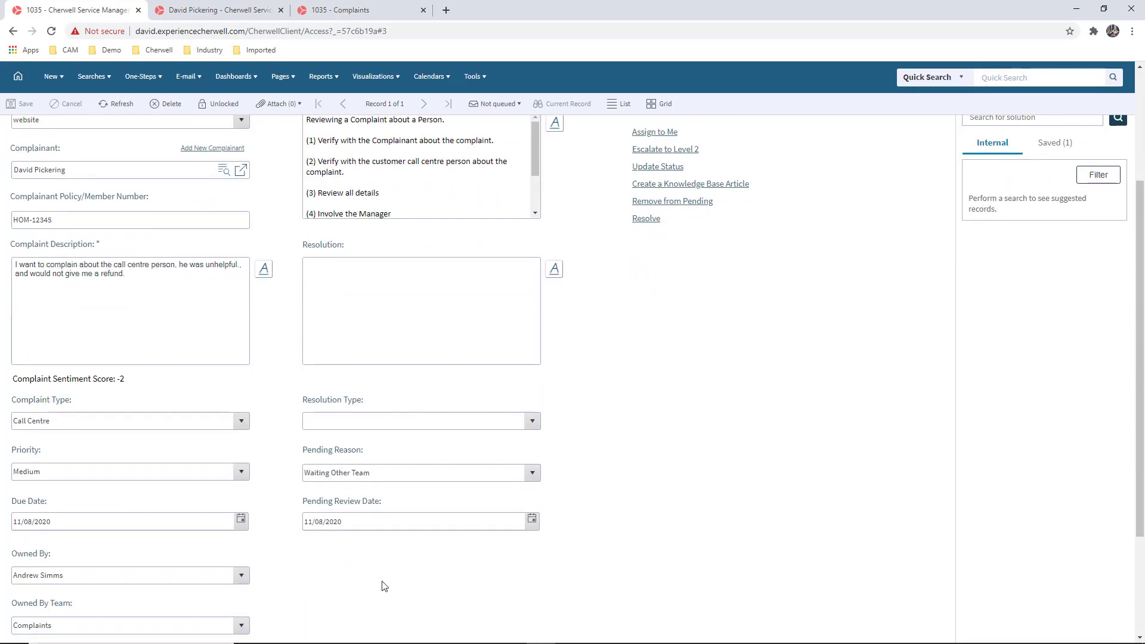
{"action": "scroll", "coordinate": [586, 495], "scroll_direction": "up", "scroll_amount": 3}
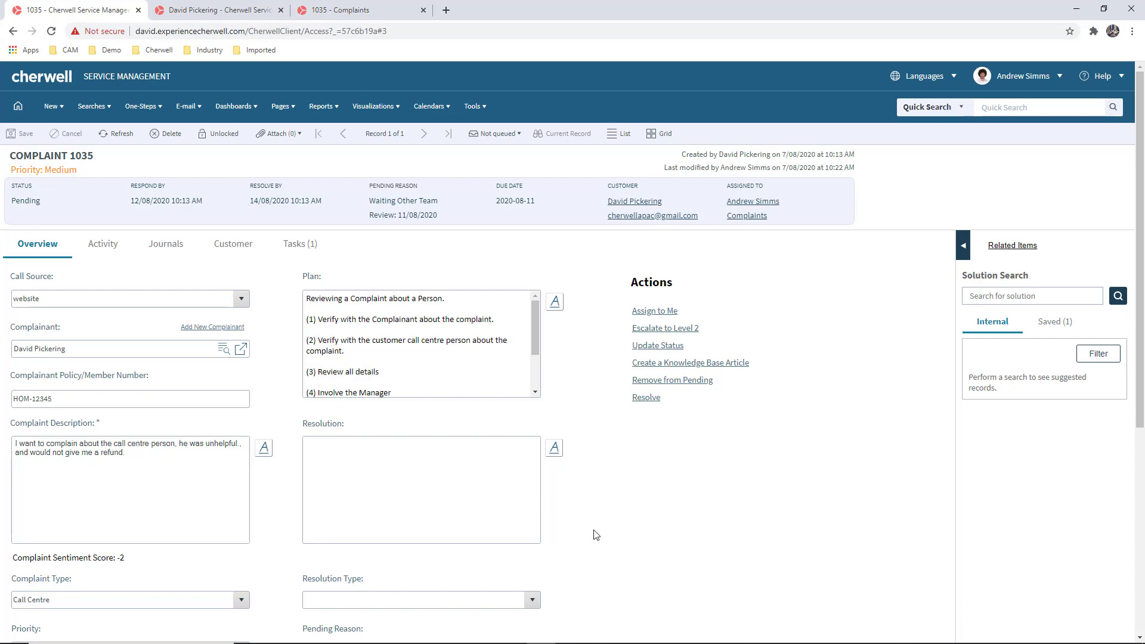
- Remove from Pending and enter resolution lines on call-centre coaching and a next-renewal discount
{"action": "left_click", "coordinate": [688, 386]}
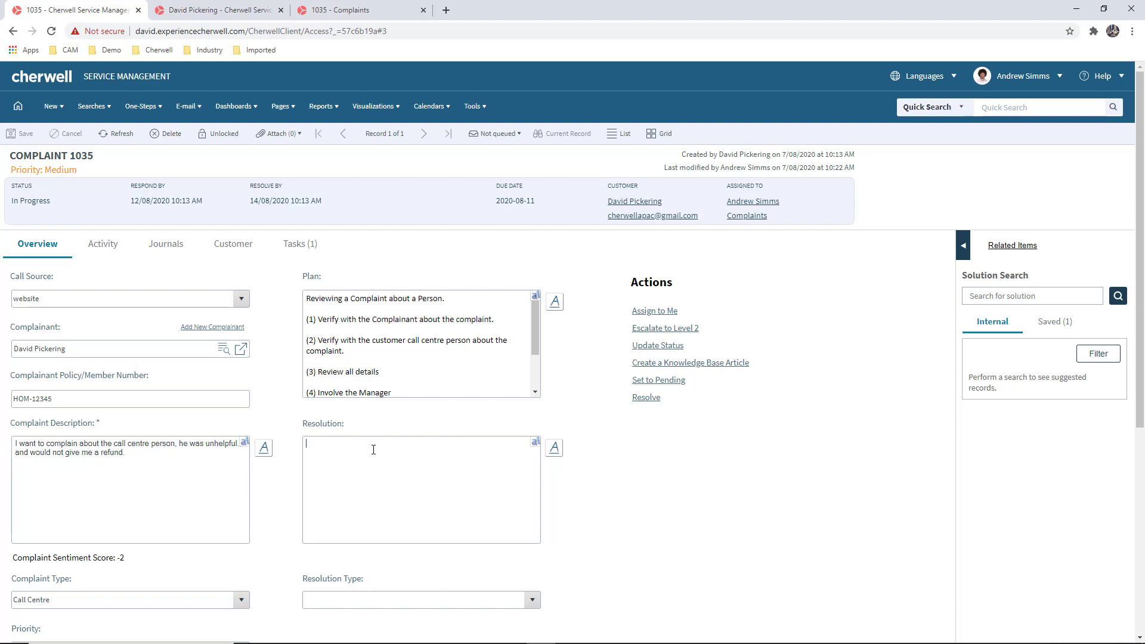
{"action": "type", "text": "Looks l"}
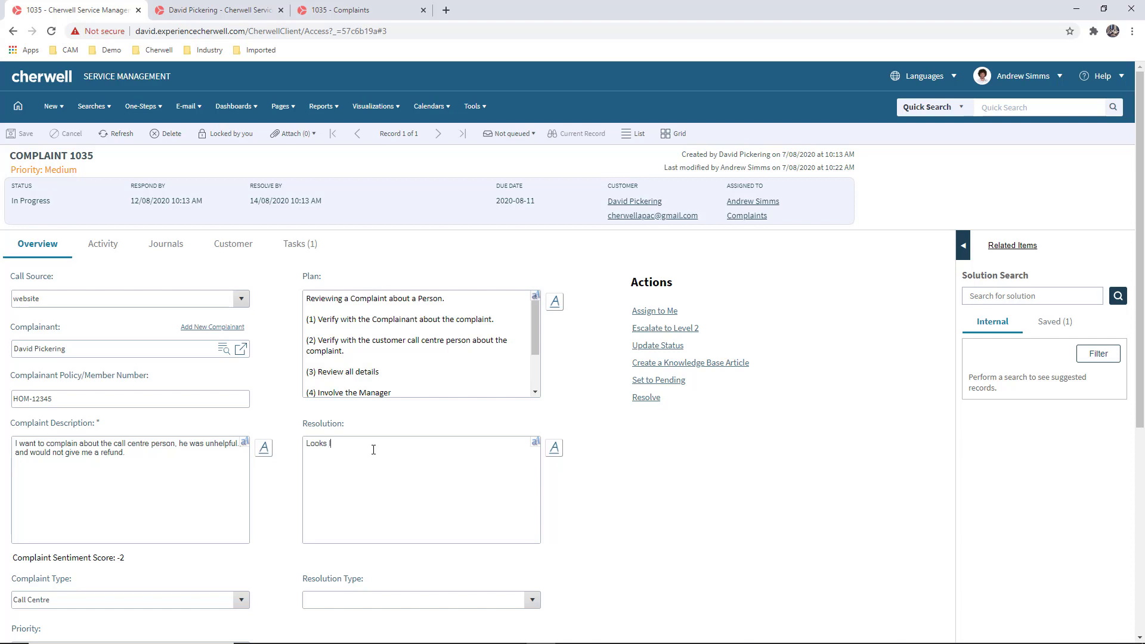
{"action": "type", "text": "ike the call centre person to undergo coaching."}
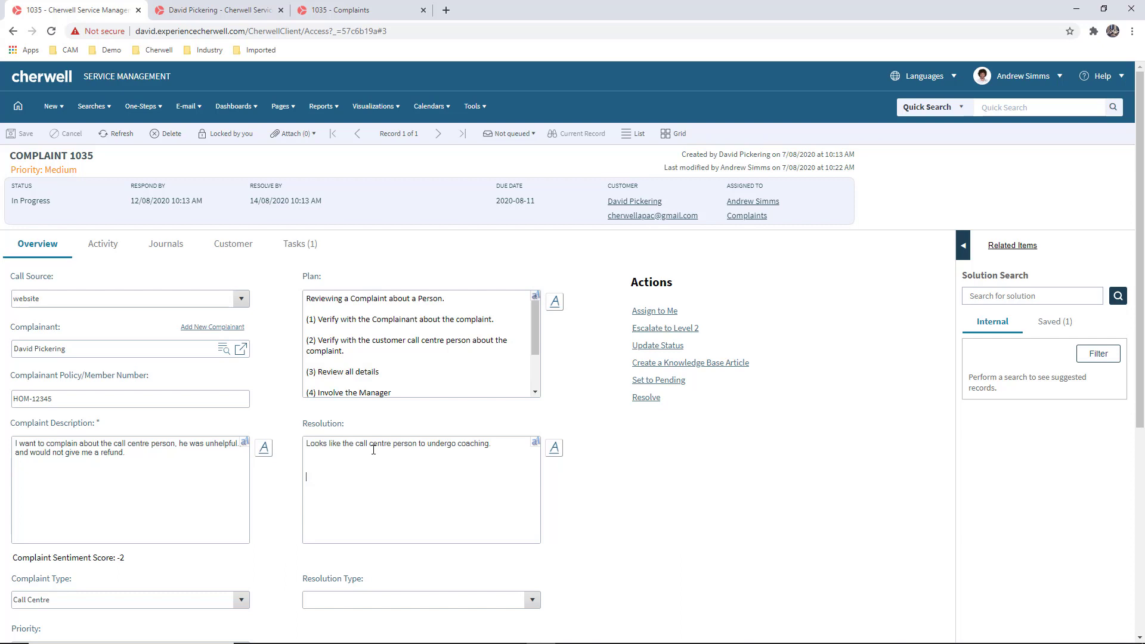
{"action": "type", "text": "Respond to customer with discount on next renewal."}
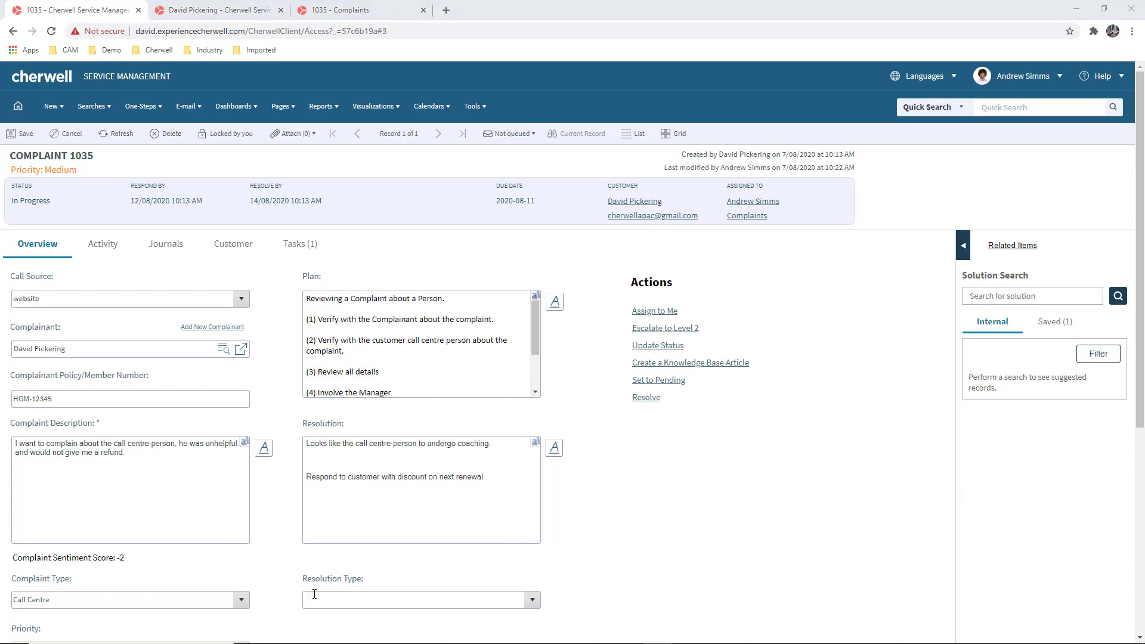
- Choose Completed as the Resolution Type and save complaint 1035
{"action": "left_click", "coordinate": [532, 600]}
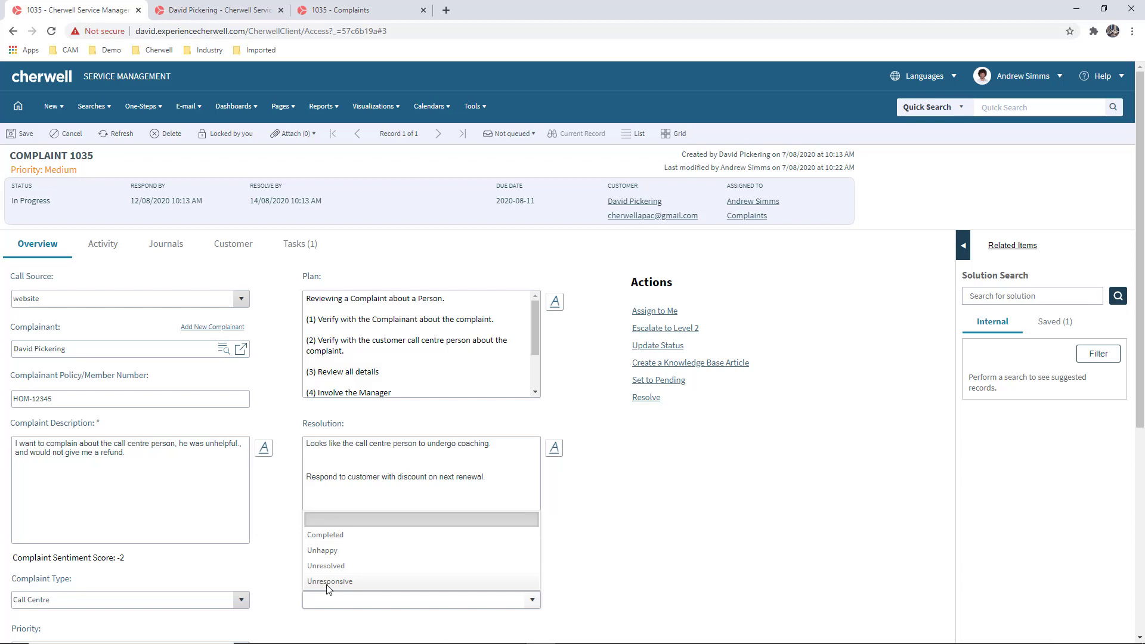
{"action": "left_click", "coordinate": [340, 536]}
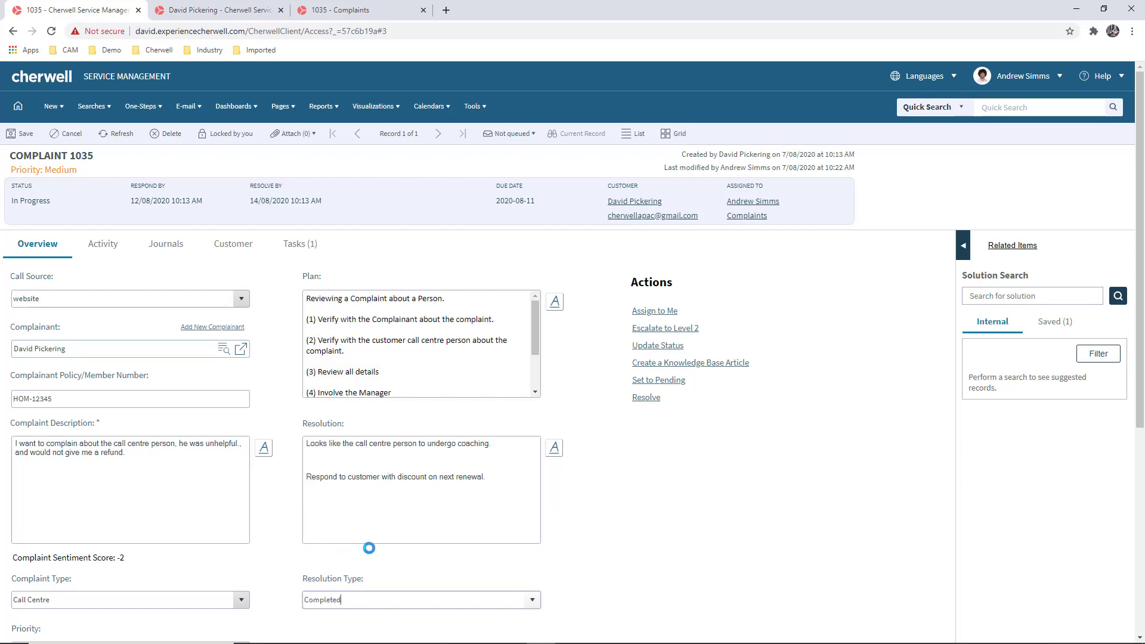
{"action": "left_click", "coordinate": [14, 137]}
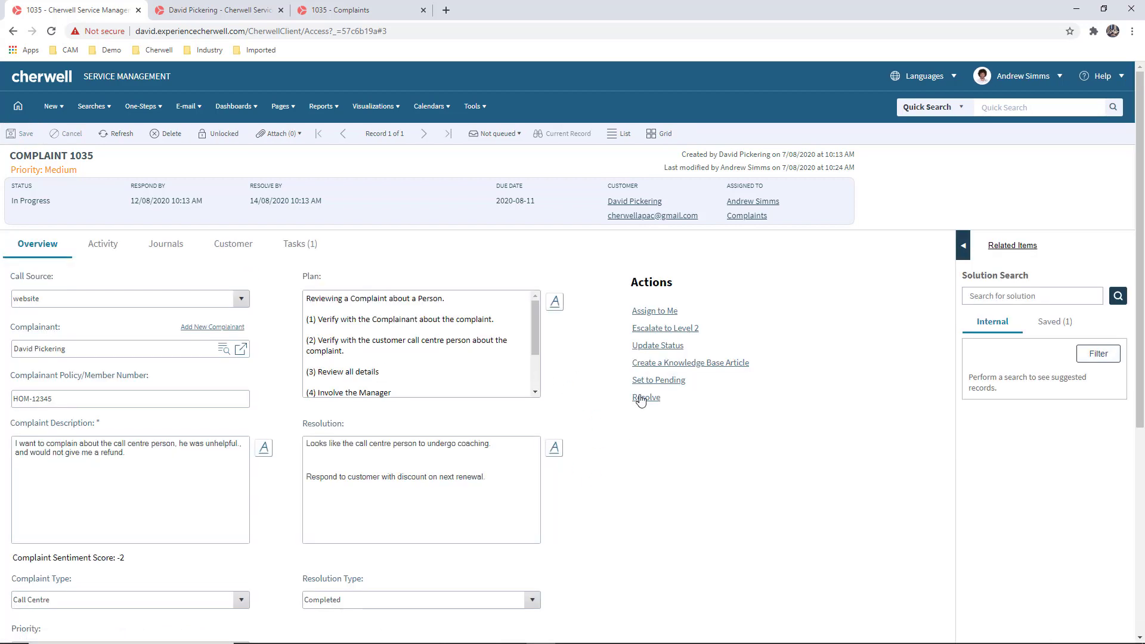
- Draft a customer e-mail from the 'Resolved the Complaint' template
{"action": "left_click", "coordinate": [666, 220]}
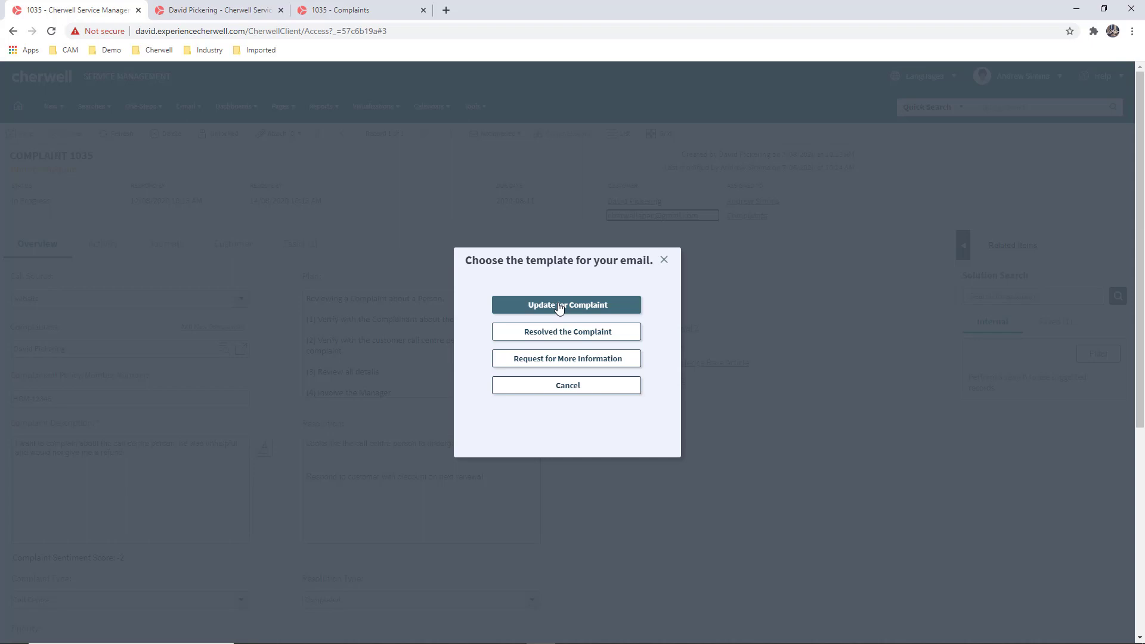
{"action": "left_click", "coordinate": [567, 335]}
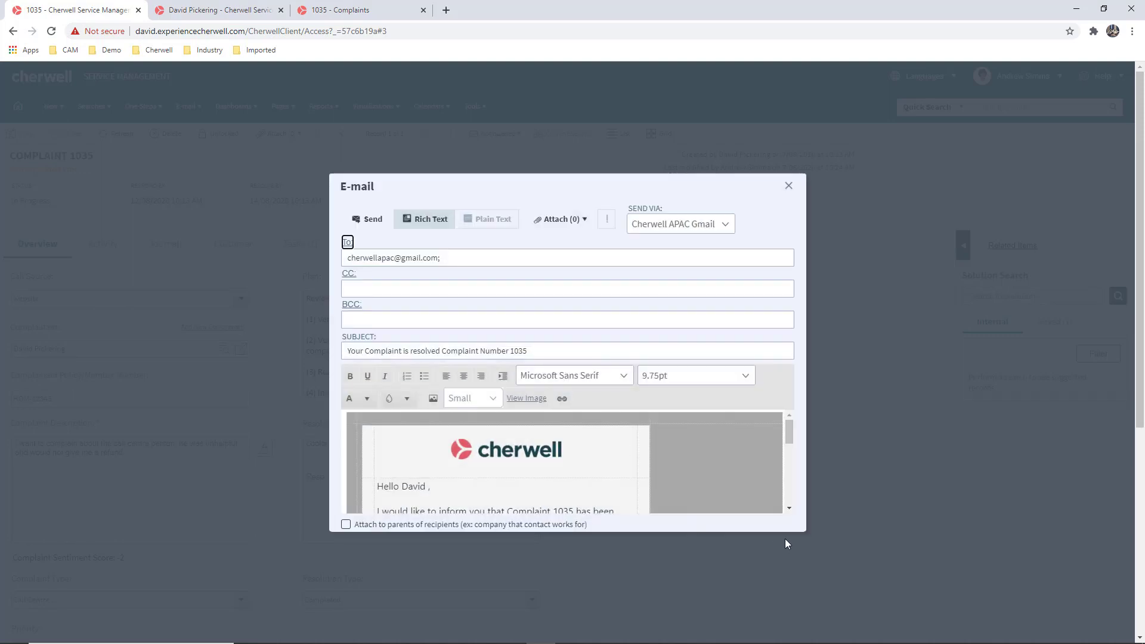
{"action": "left_click_drag", "start_coordinate": [790, 431], "coordinate": [792, 454]}
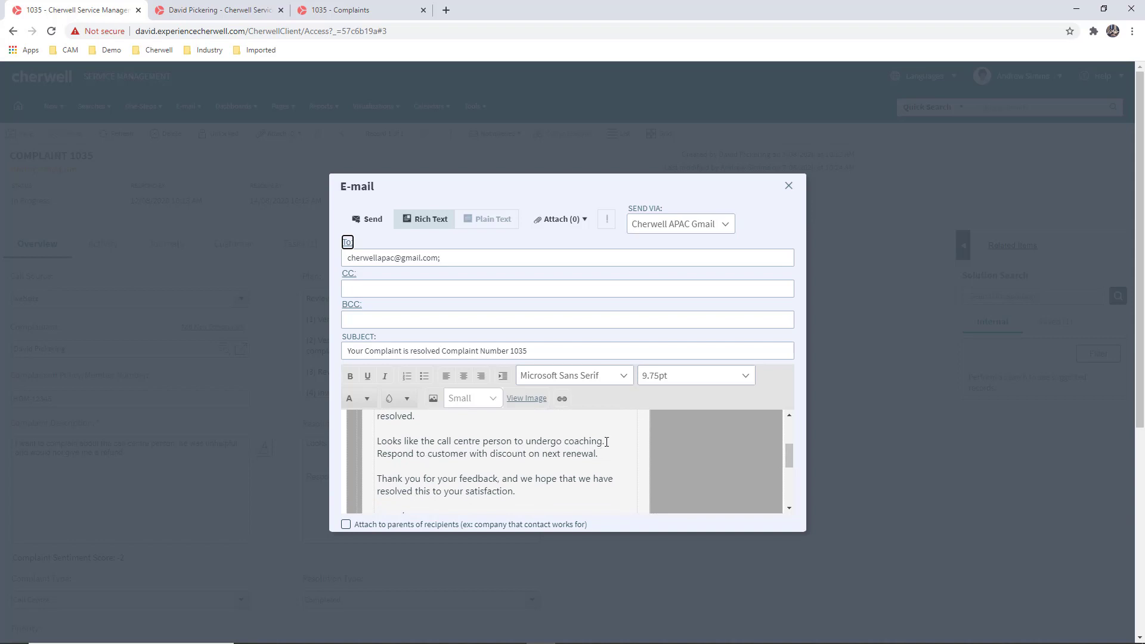
- Delete the coaching sentence from the e-mail body and close the e-mail unsent
{"action": "left_click_drag", "start_coordinate": [604, 442], "coordinate": [376, 442]}
{"action": "key", "text": "Delete"}
{"action": "key", "text": "Delete"}
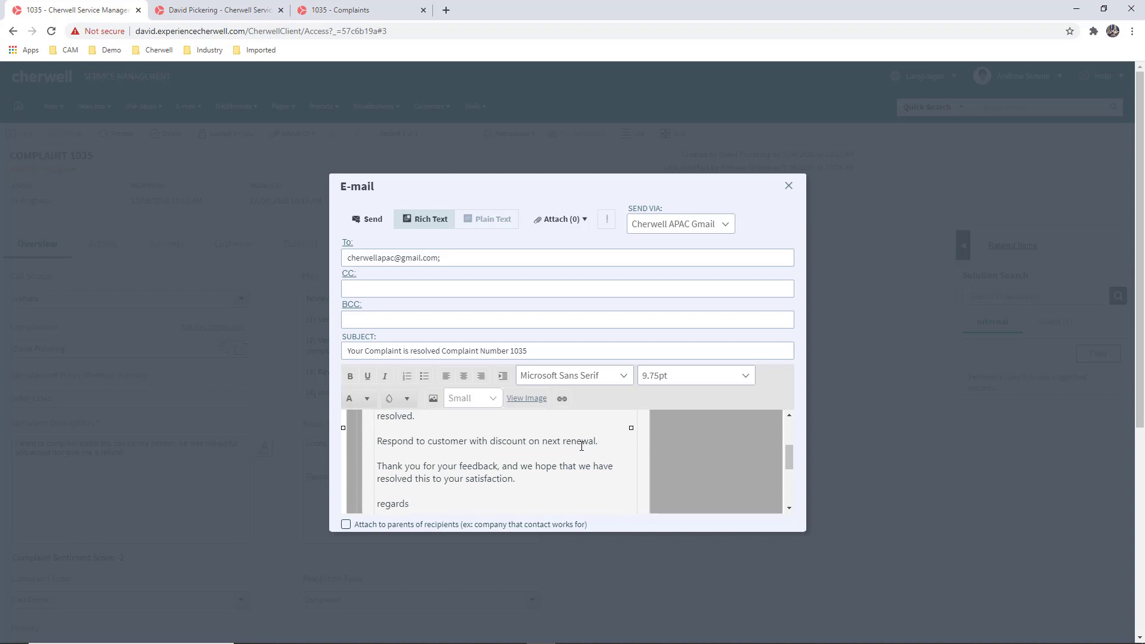
{"action": "double_click", "coordinate": [596, 442]}
{"action": "left_click", "coordinate": [411, 452]}
{"action": "left_click", "coordinate": [789, 186]}
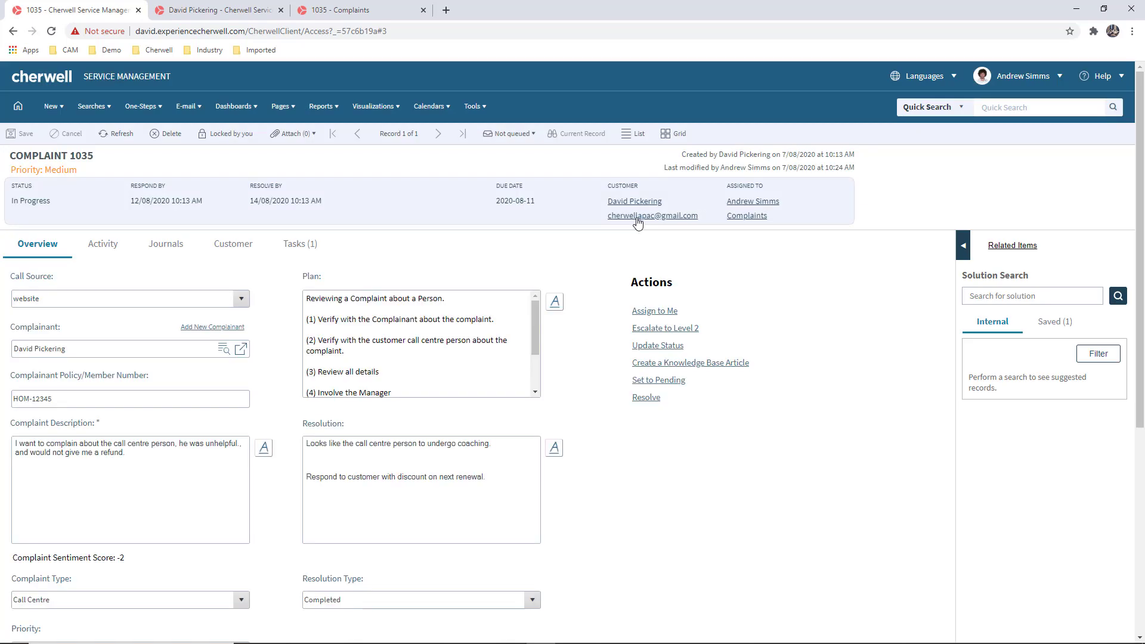
- Preview the 'Request for More Information' customer email, discard it unsent, then resolve complaint 1035
{"action": "left_click", "coordinate": [636, 216]}
{"action": "left_click", "coordinate": [607, 360]}
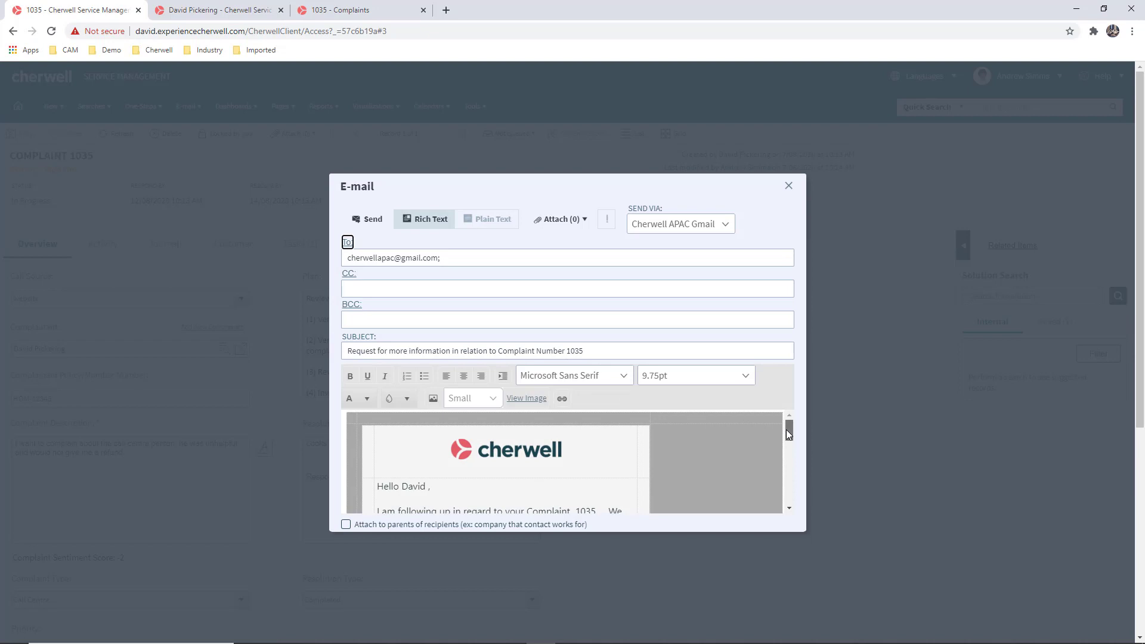
{"action": "left_click_drag", "start_coordinate": [786, 429], "coordinate": [807, 406]}
{"action": "left_click", "coordinate": [788, 186]}
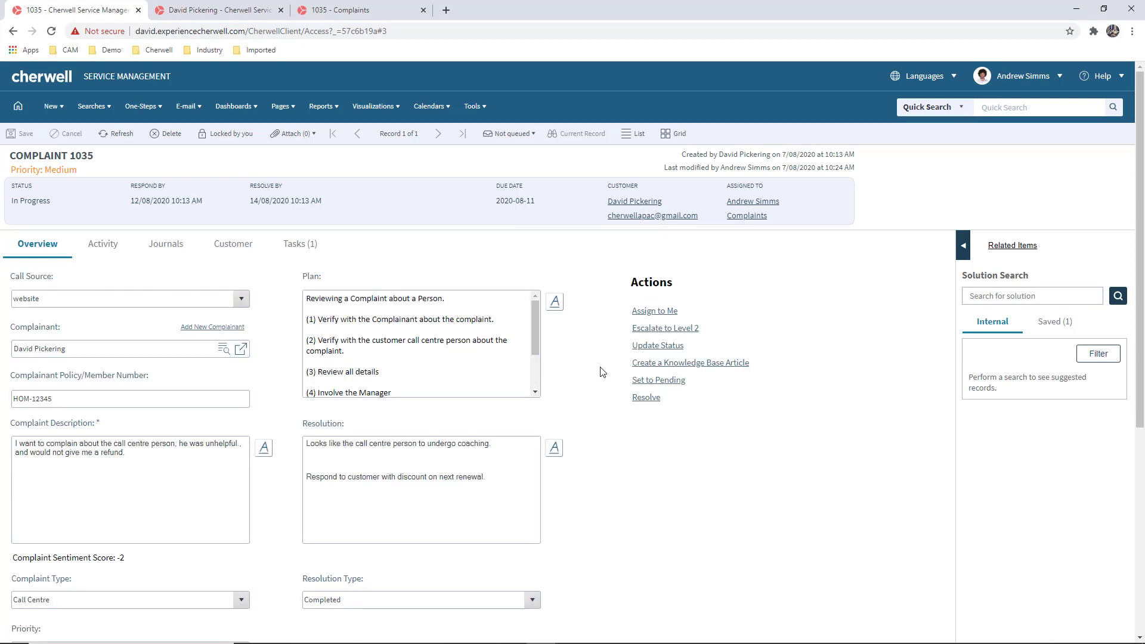
{"action": "left_click", "coordinate": [643, 398]}
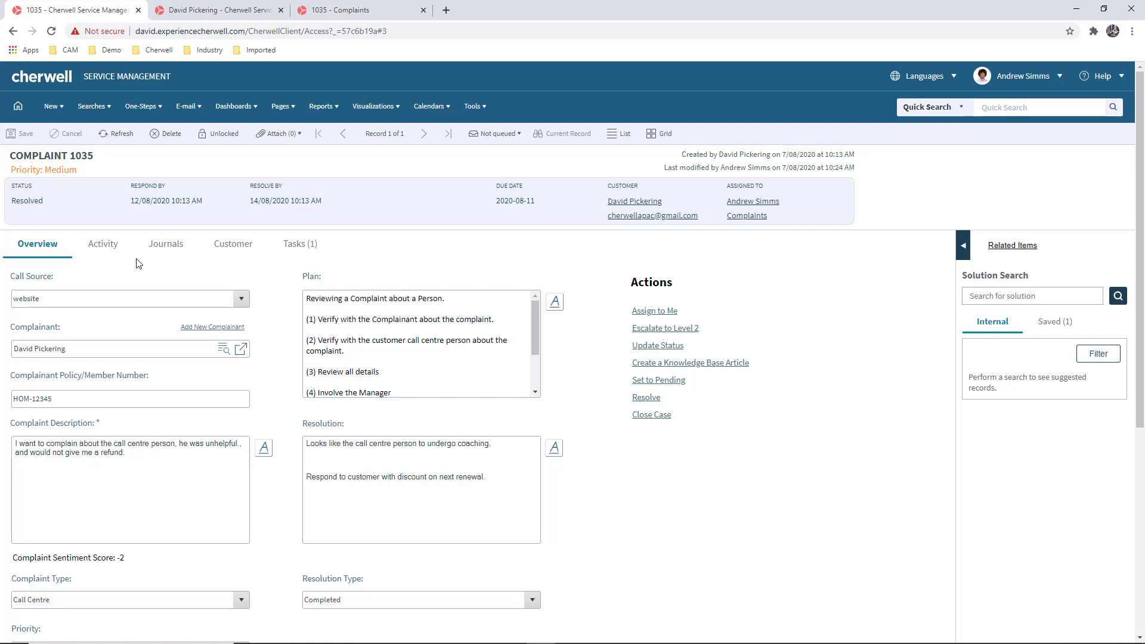
- Expand Related Items to list Attachments, Communication and Solution Search for complaint 1035
{"action": "left_click", "coordinate": [992, 248]}
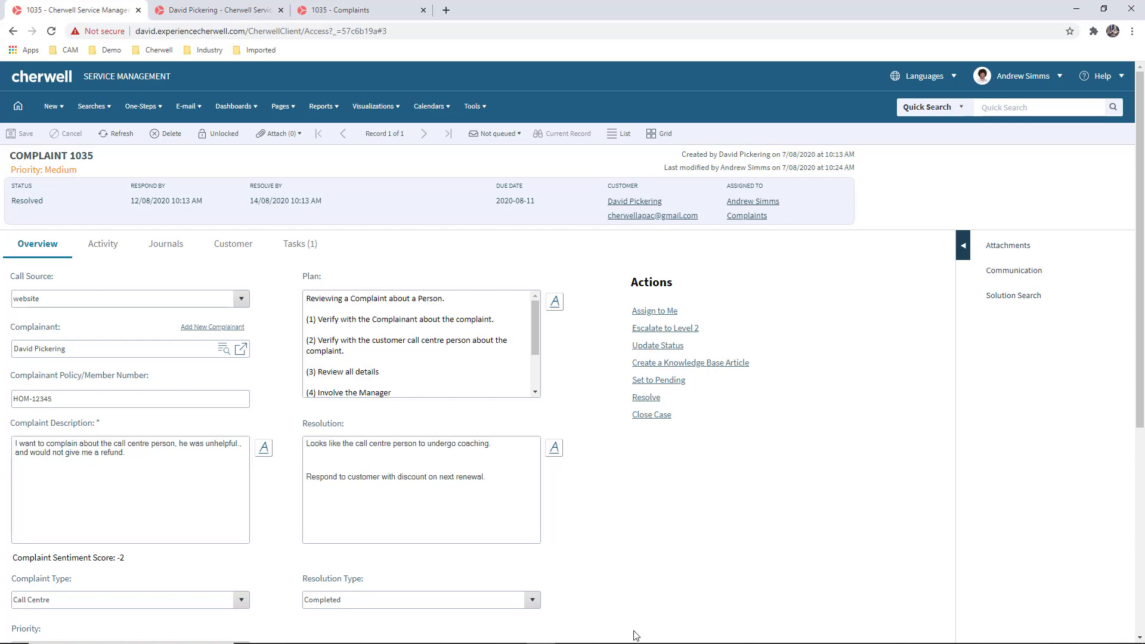
- View the Complaints Overview dashboard, then the Complaints Administration dashboard of priorities, statuses and types
{"action": "left_click", "coordinate": [244, 109]}
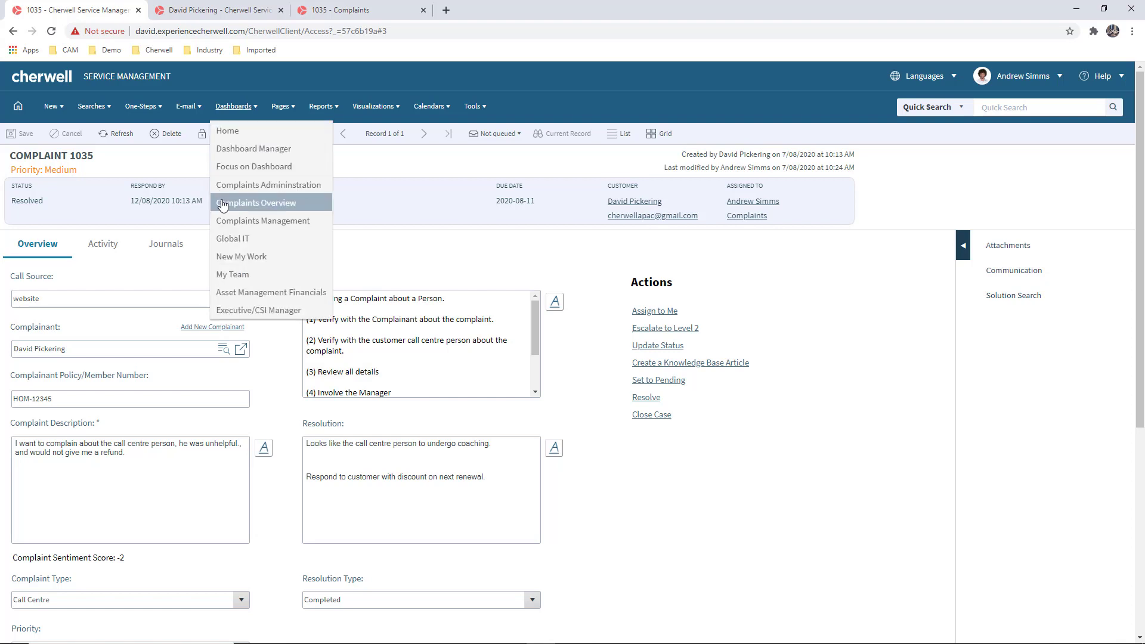
{"action": "left_click", "coordinate": [223, 204]}
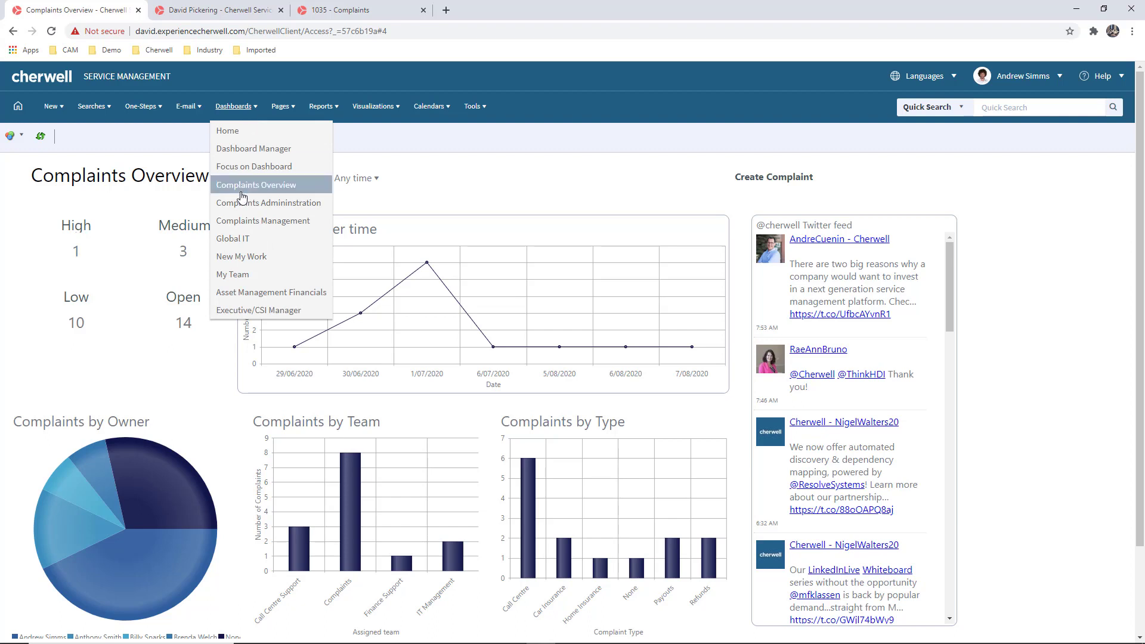
{"action": "left_click", "coordinate": [245, 203]}
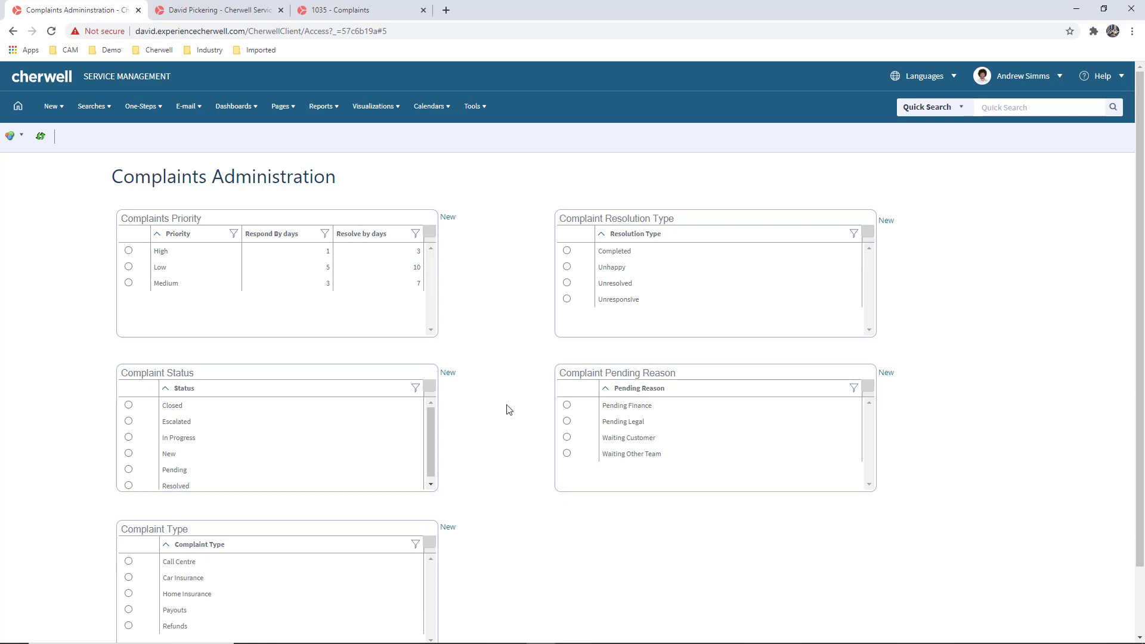
- Open the High priority record, then return to the Complaints Administration dashboard
{"action": "left_click", "coordinate": [174, 256]}
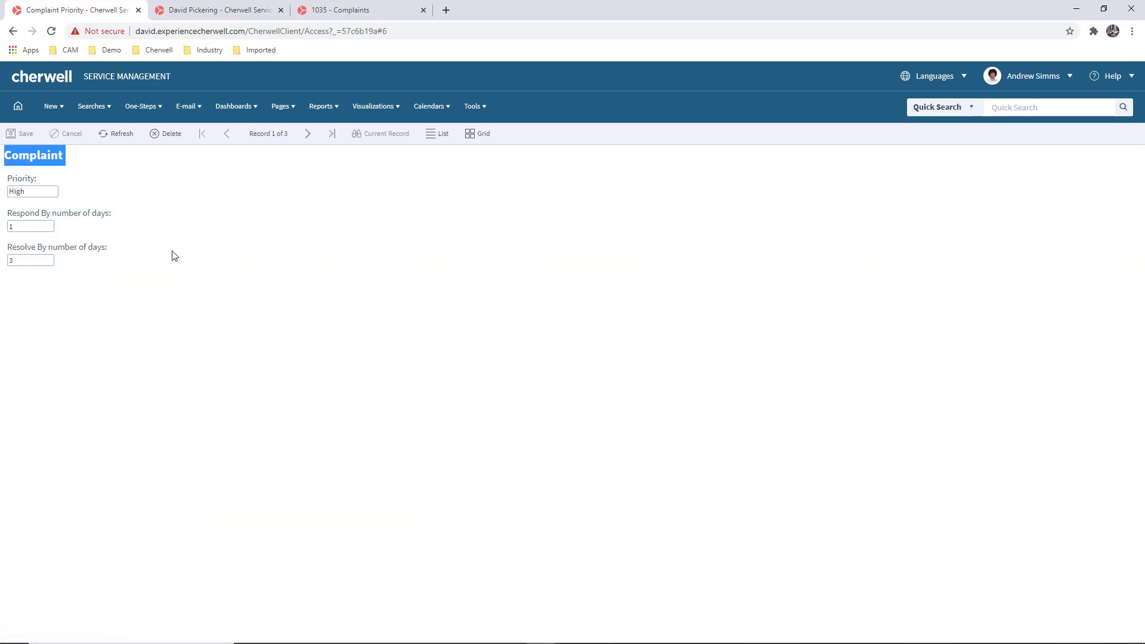
{"action": "left_click", "coordinate": [238, 111]}
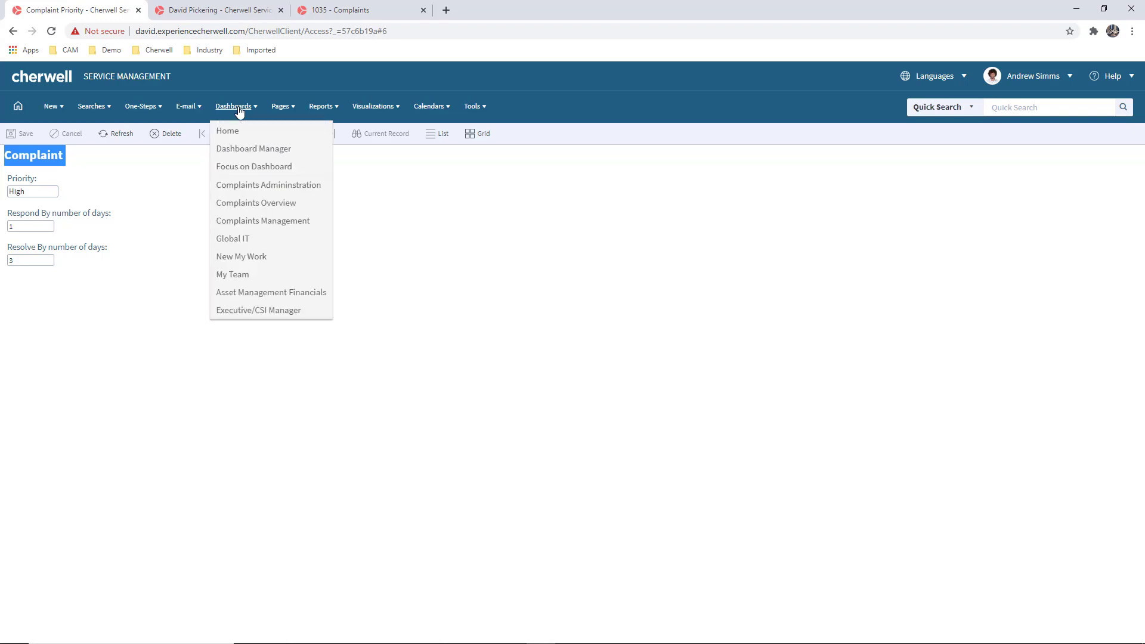
{"action": "left_click", "coordinate": [254, 187]}
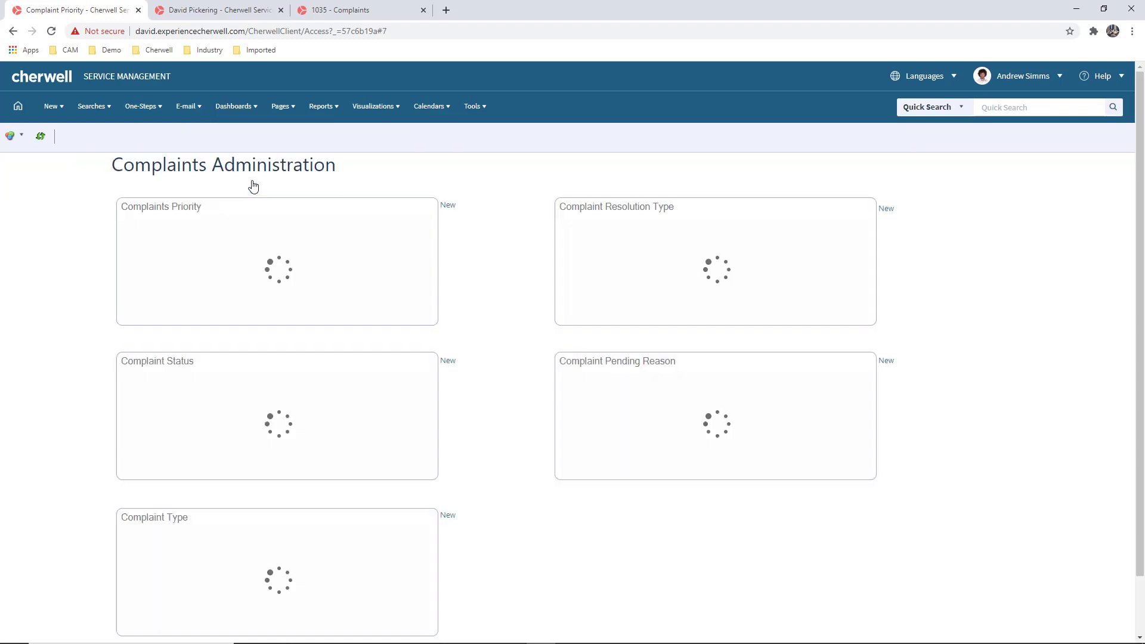
- Begin a new 'Extra Low' complaint priority, then go Home and discard it unsaved
{"action": "left_click", "coordinate": [448, 217]}
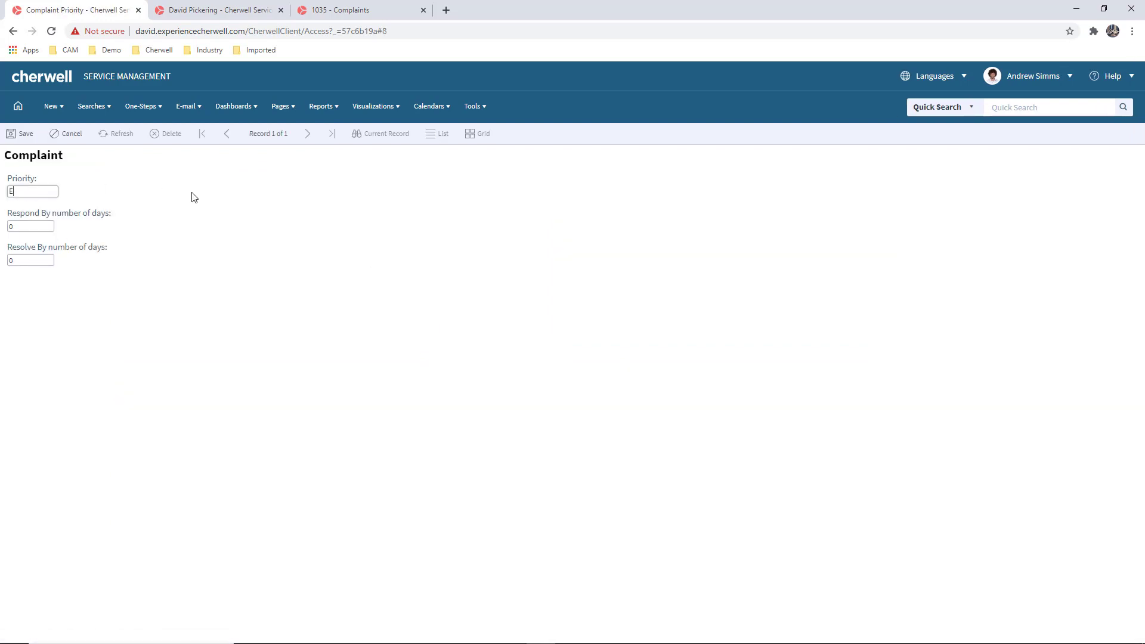
{"action": "type", "text": "Extra Low"}
{"action": "left_click", "coordinate": [45, 227]}
{"action": "left_click", "coordinate": [18, 107]}
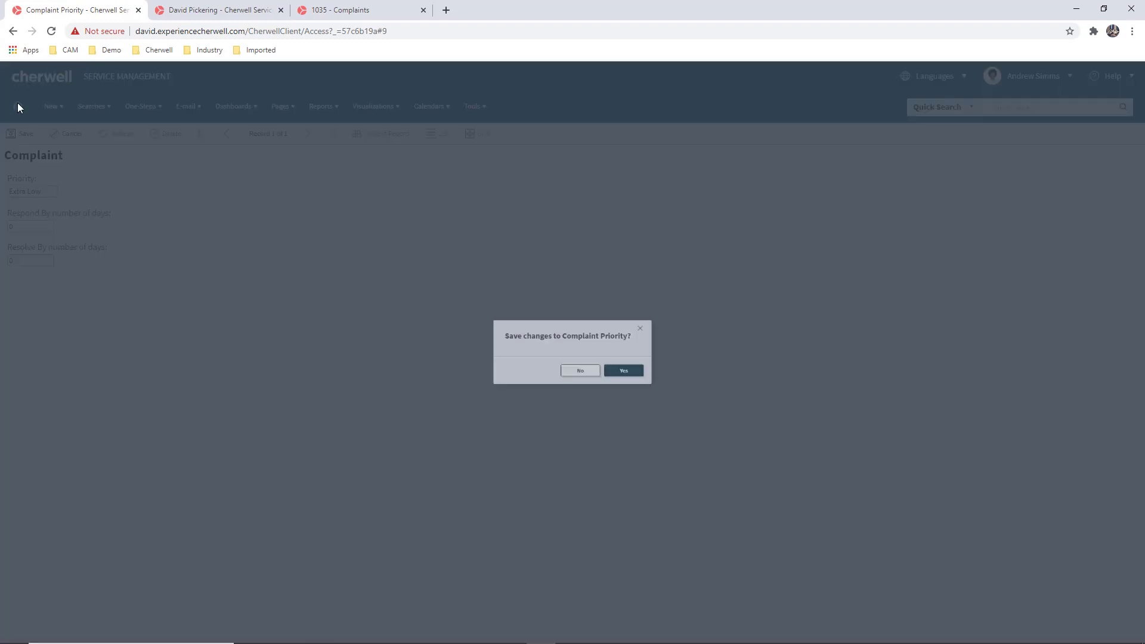
{"action": "left_click", "coordinate": [585, 382]}
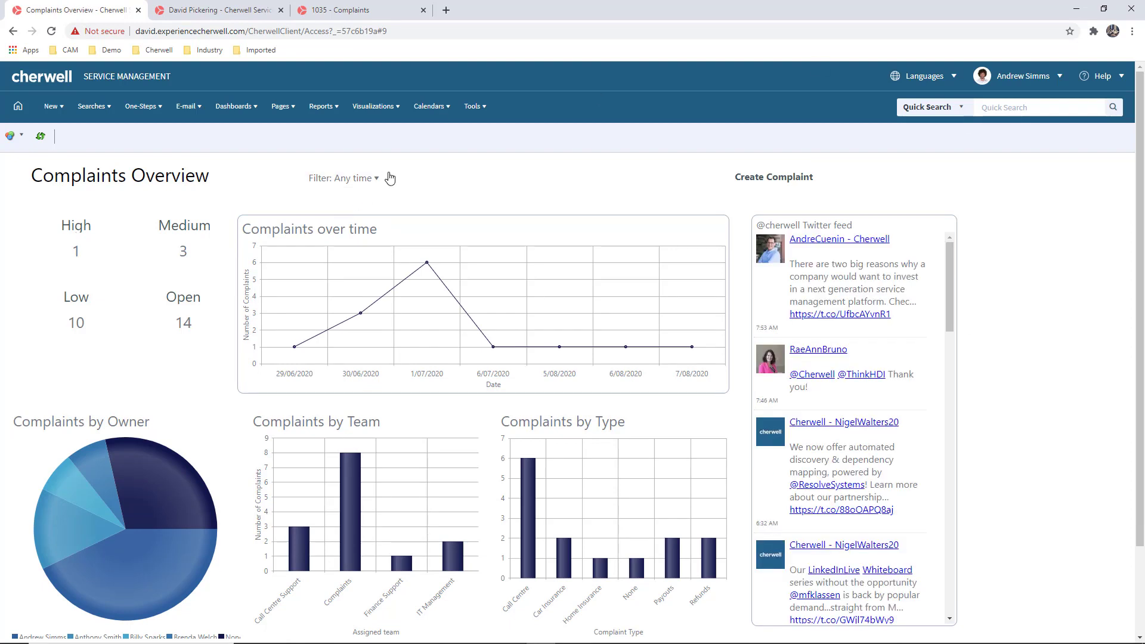